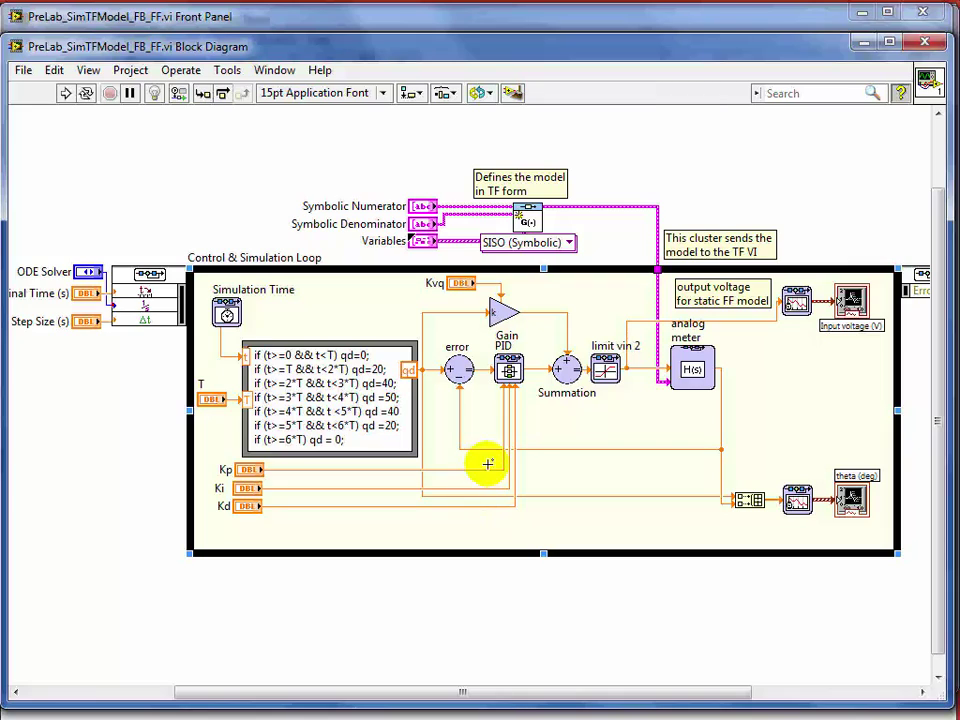
Step: Inspect the input terminal signs in the error summation block's configuration
{"action": "left_click_drag", "start_coordinate": [490, 345], "coordinate": [461, 386]}
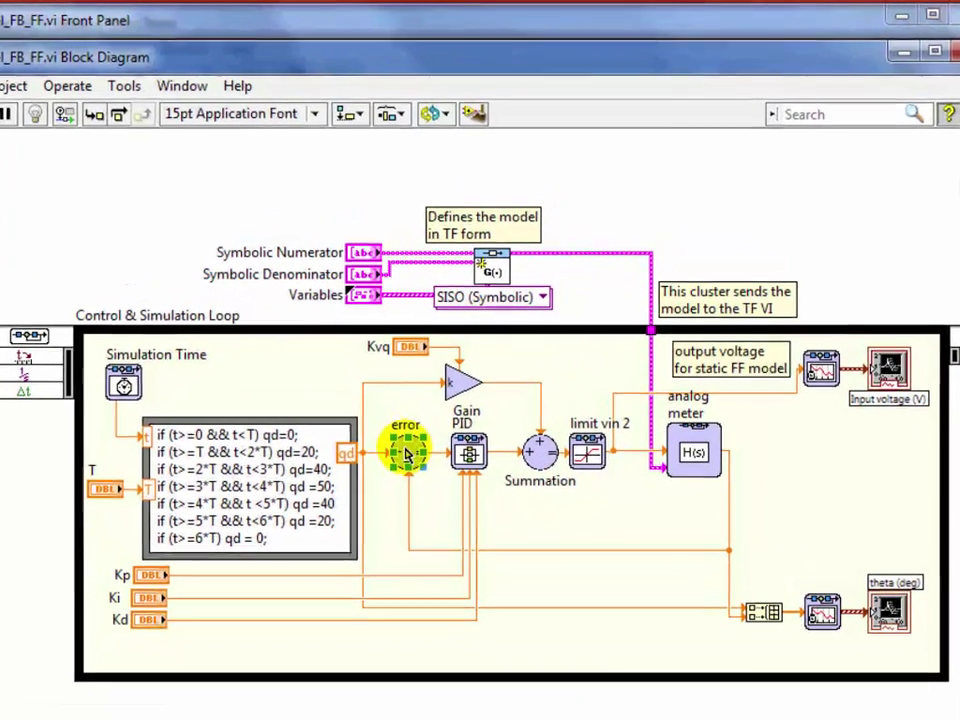
{"action": "left_click", "coordinate": [718, 456]}
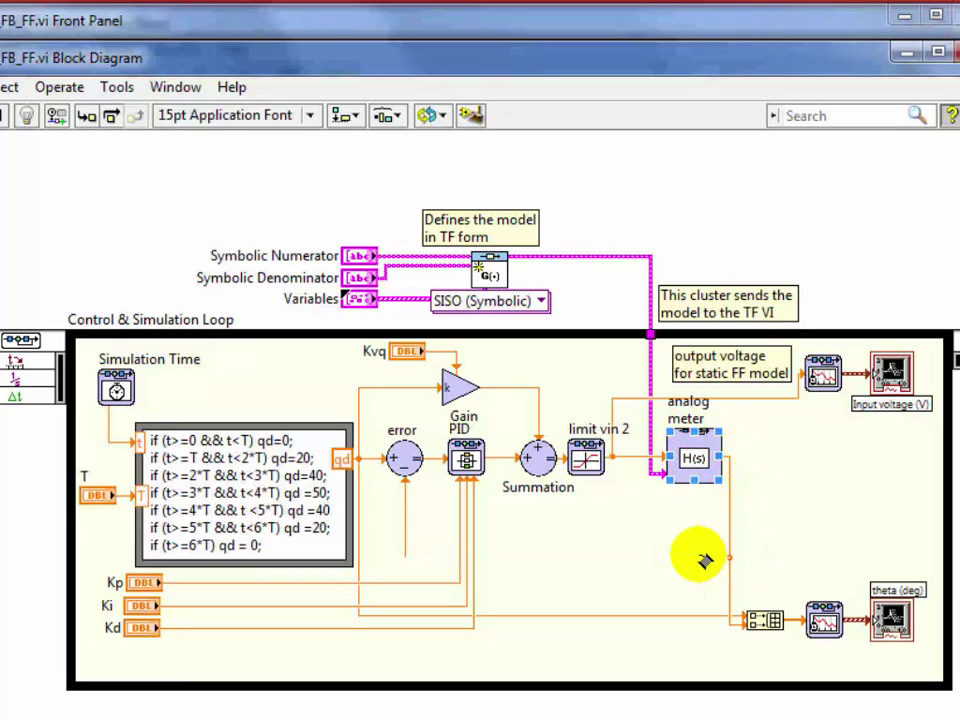
{"action": "left_click", "coordinate": [405, 465]}
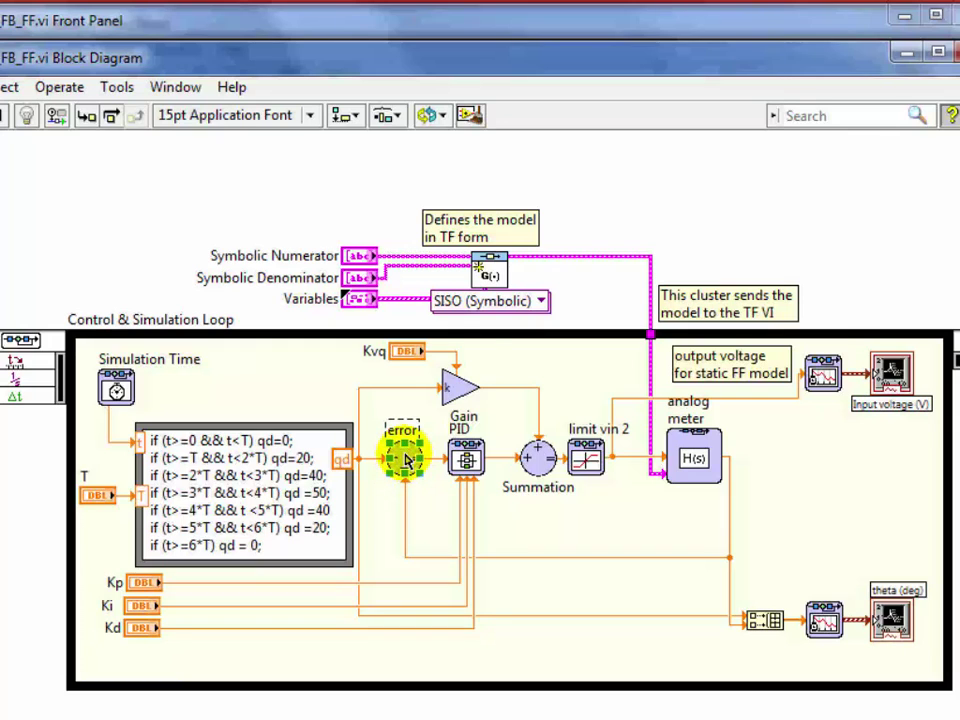
{"action": "double_click", "coordinate": [405, 460]}
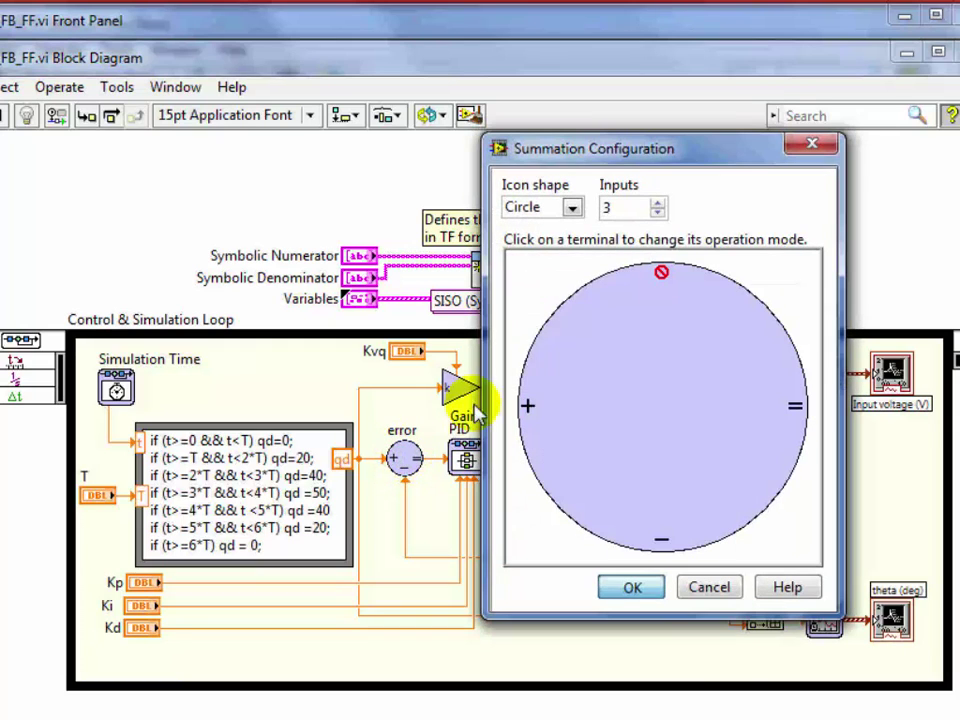
{"action": "left_click", "coordinate": [527, 410]}
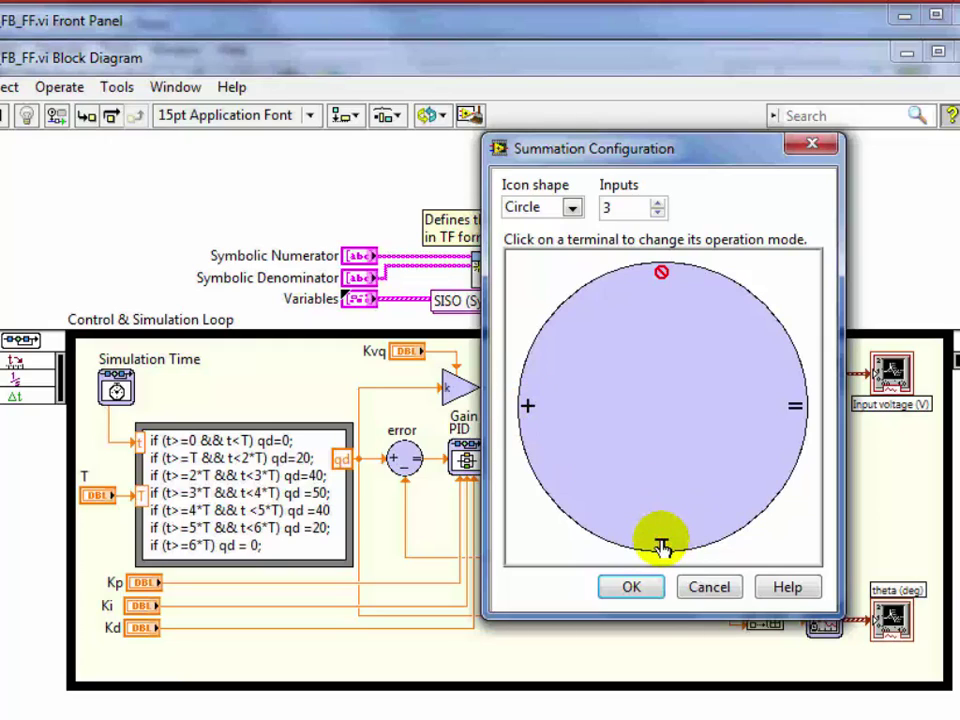
{"action": "left_click", "coordinate": [662, 543]}
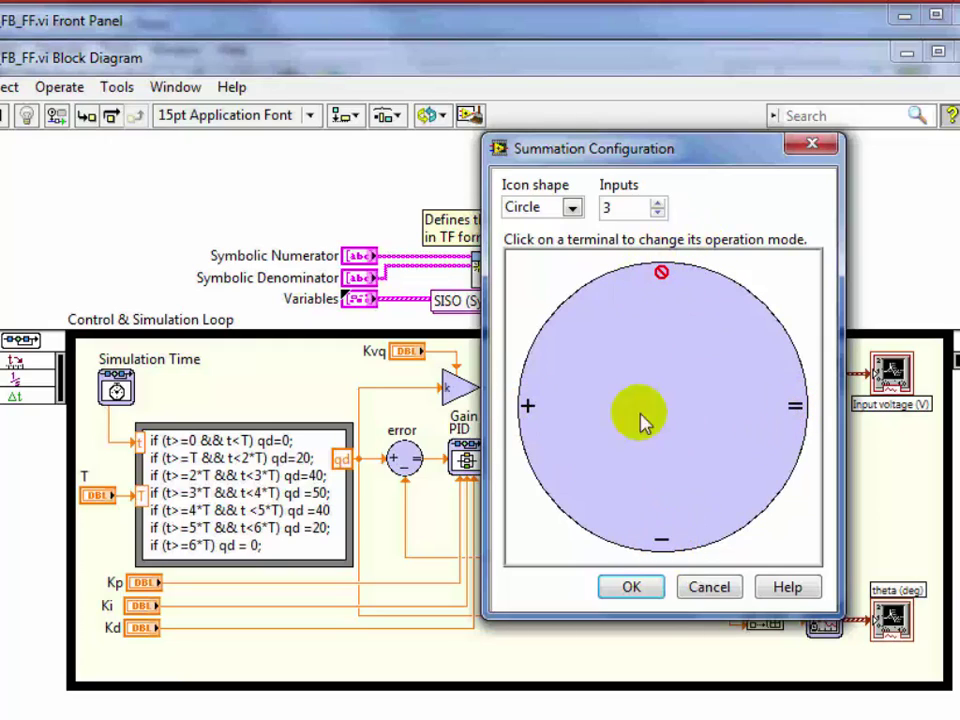
{"action": "left_click", "coordinate": [634, 586]}
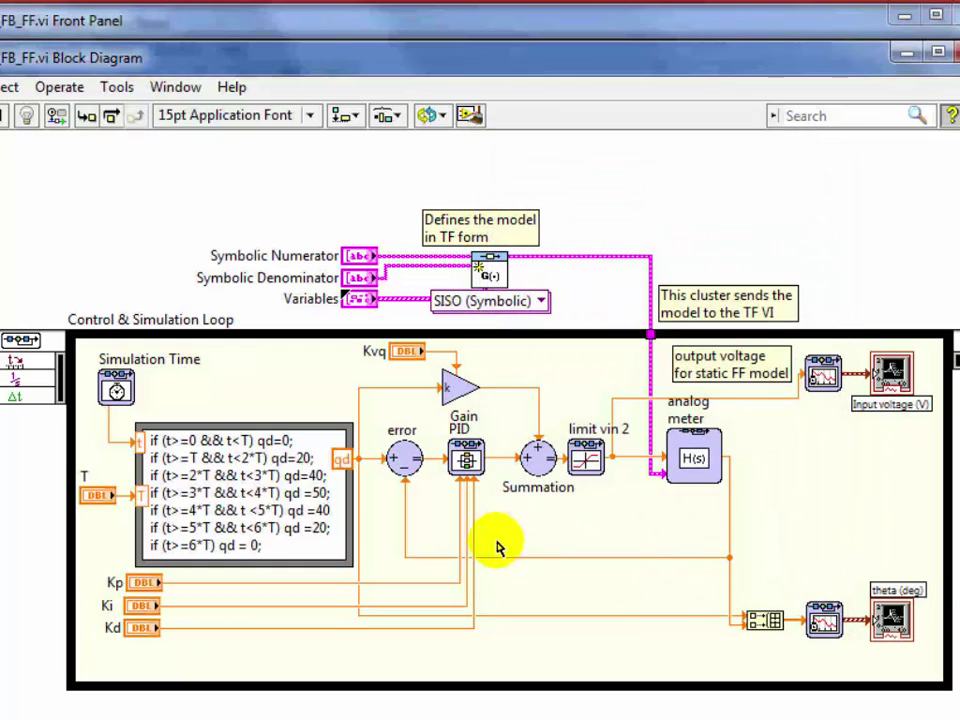
Step: Examine the summation, feedforward gain, limiter and analog meter blocks and the Kp, Ki and Kd inputs in the simulation loop
{"action": "left_click", "coordinate": [412, 462]}
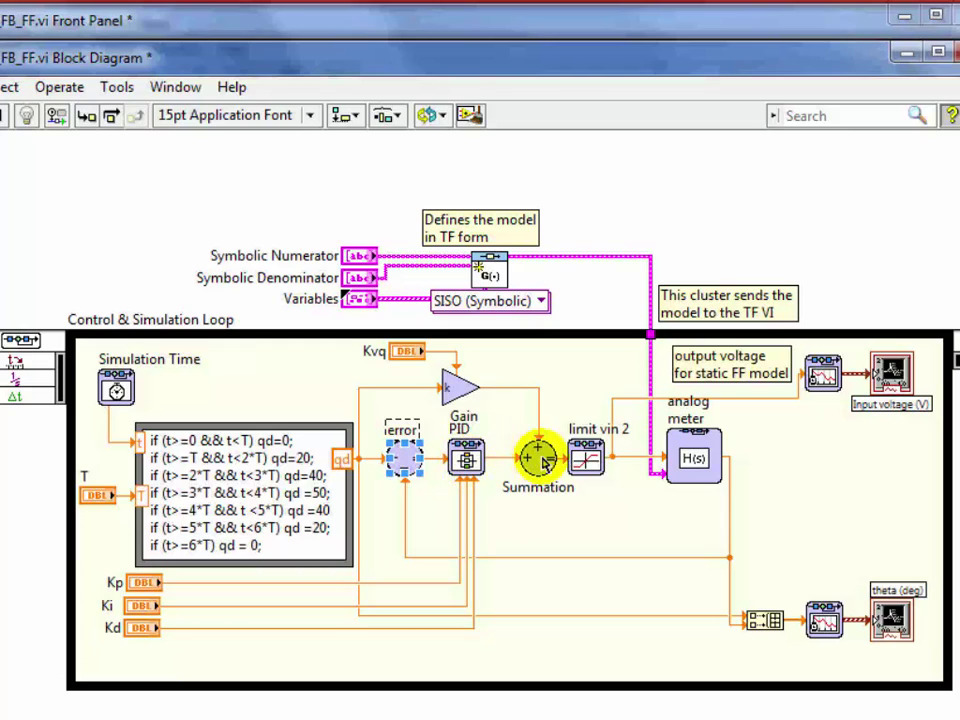
{"action": "left_click", "coordinate": [495, 420]}
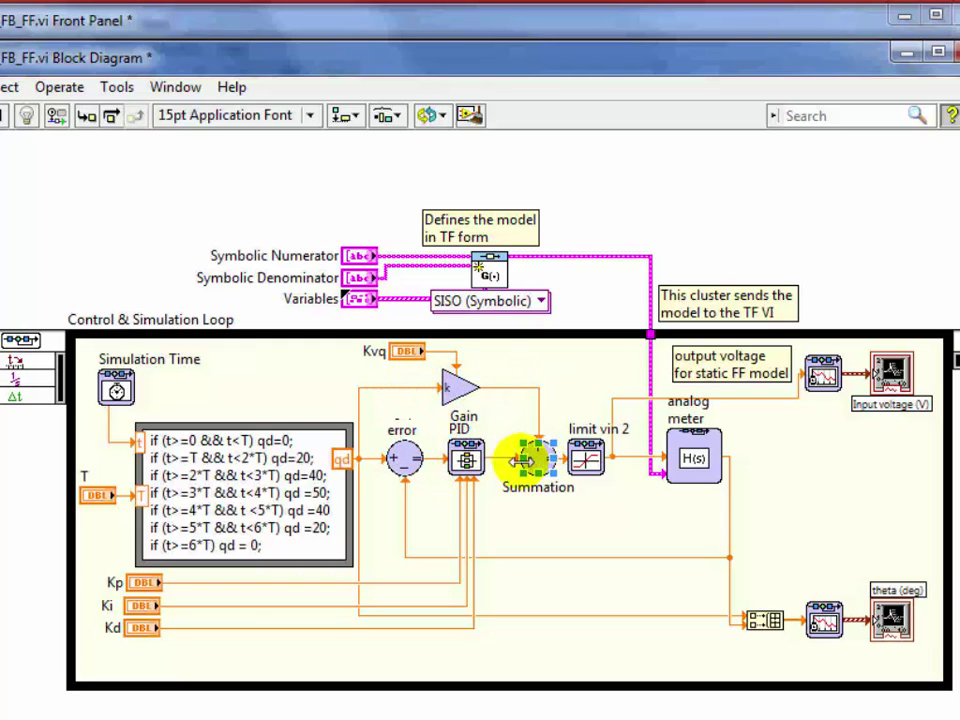
{"action": "left_click", "coordinate": [452, 390]}
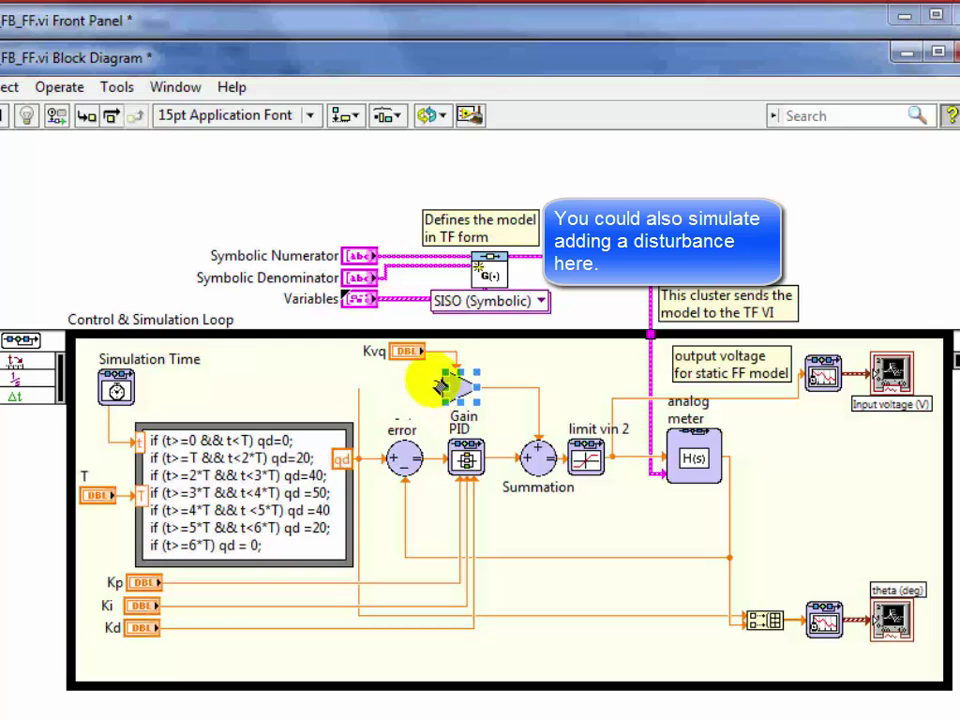
{"action": "left_click", "coordinate": [452, 428]}
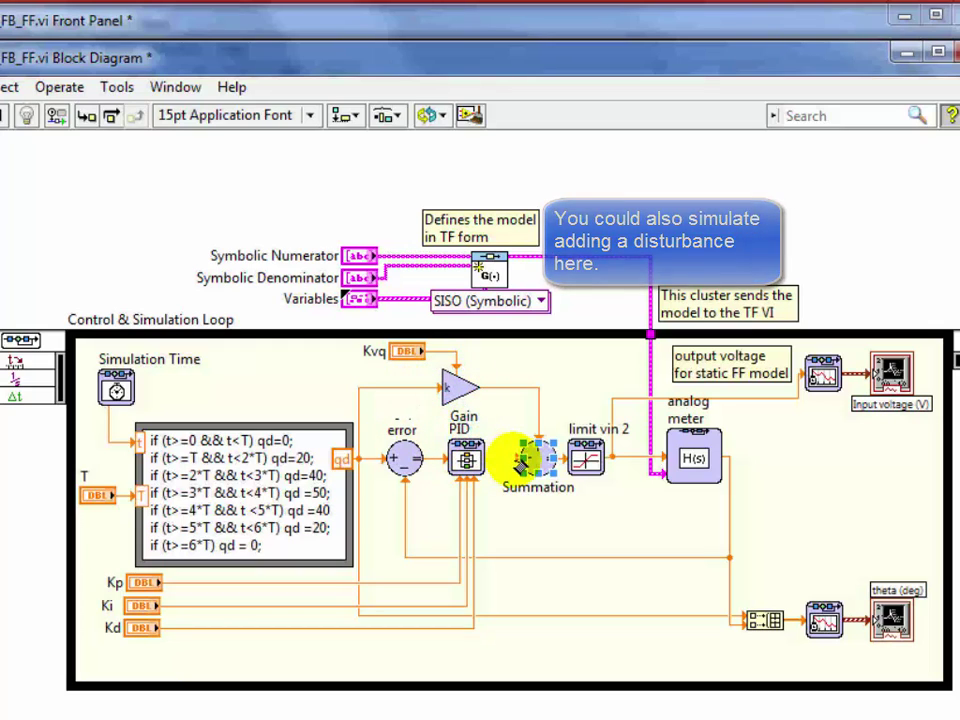
{"action": "left_click", "coordinate": [588, 458]}
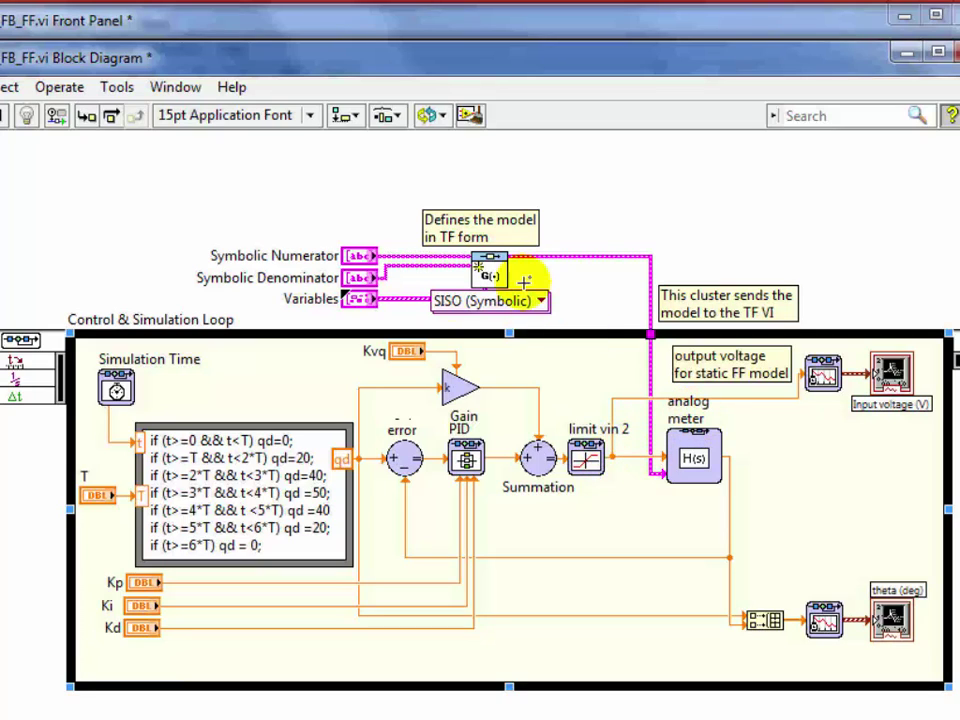
{"action": "left_click", "coordinate": [688, 448]}
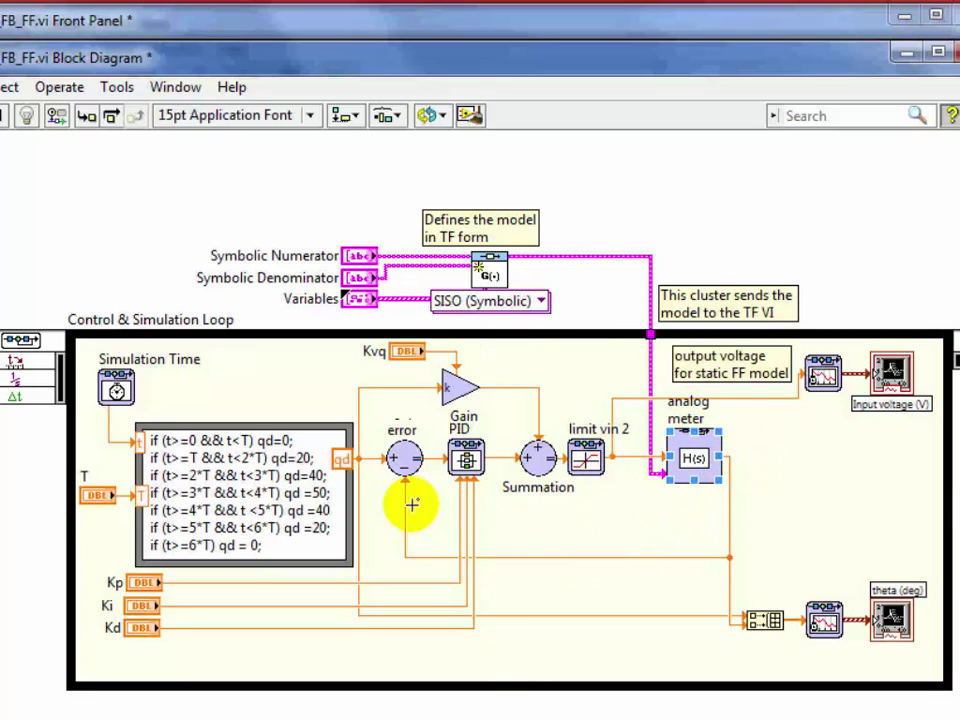
{"action": "left_click", "coordinate": [535, 482]}
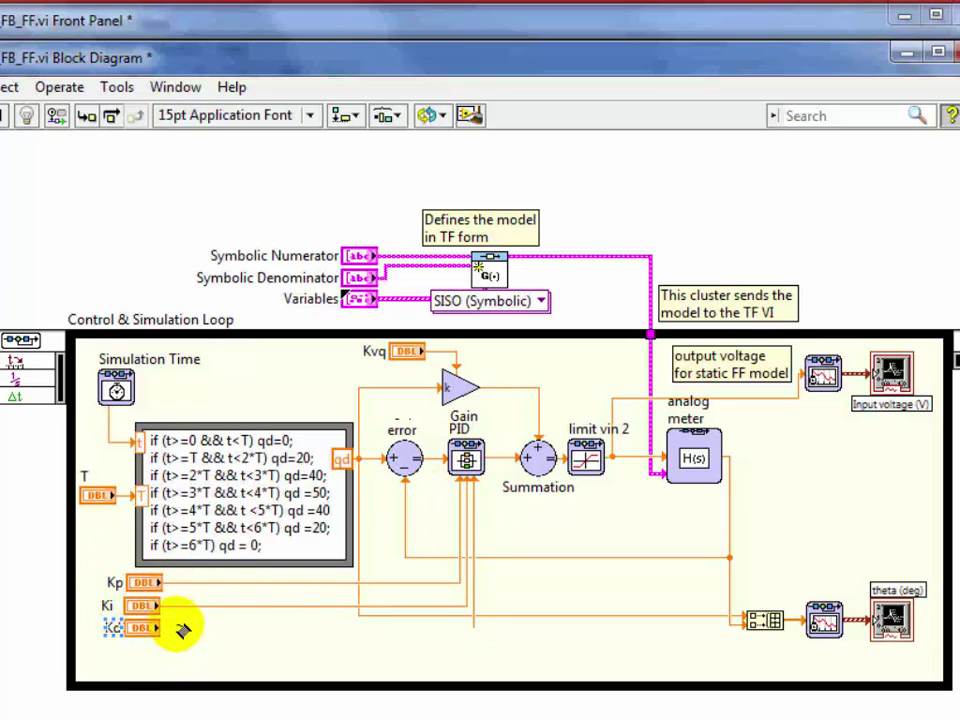
{"action": "left_click", "coordinate": [106, 586]}
{"action": "left_click", "coordinate": [538, 458]}
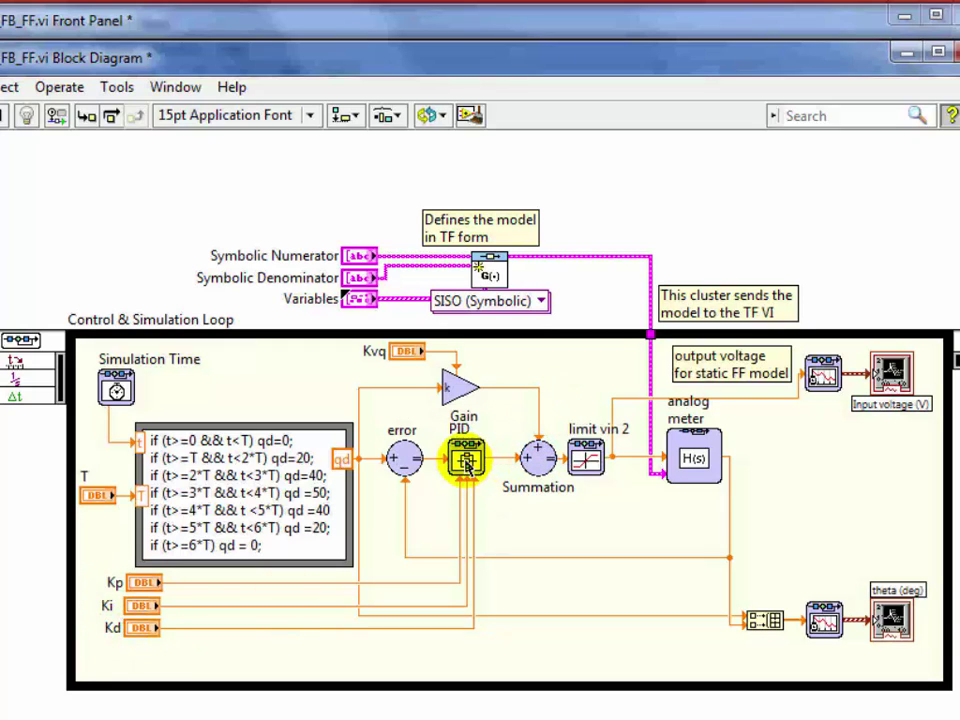
Step: Review the PID block's configuration, checking its polymorphic instance and the parameter source of the Proportional Gain
{"action": "double_click", "coordinate": [466, 460]}
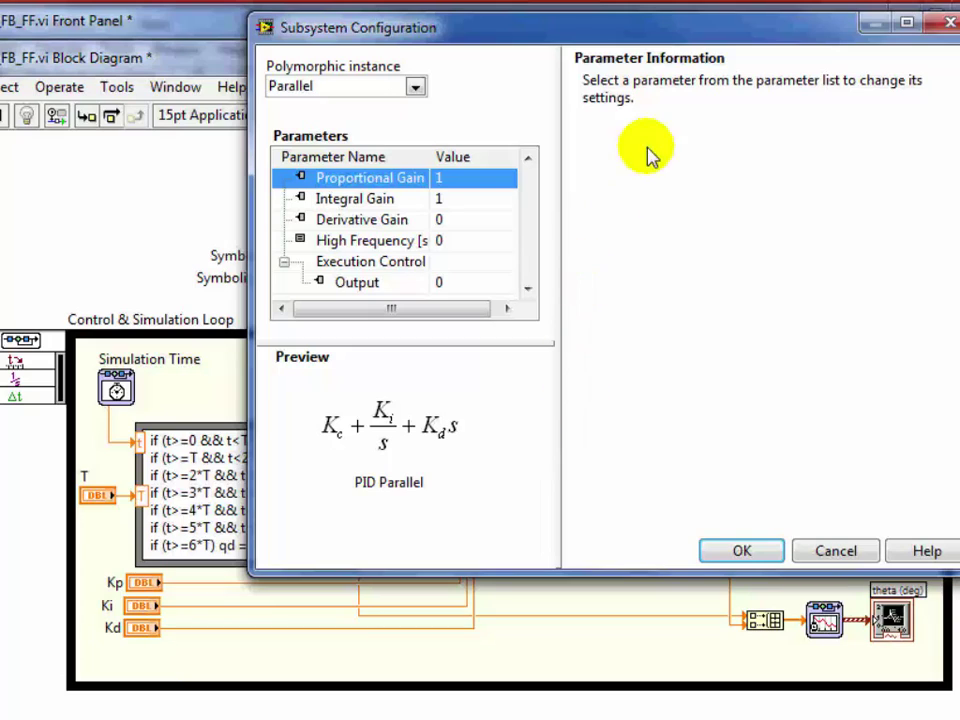
{"action": "left_click", "coordinate": [377, 186]}
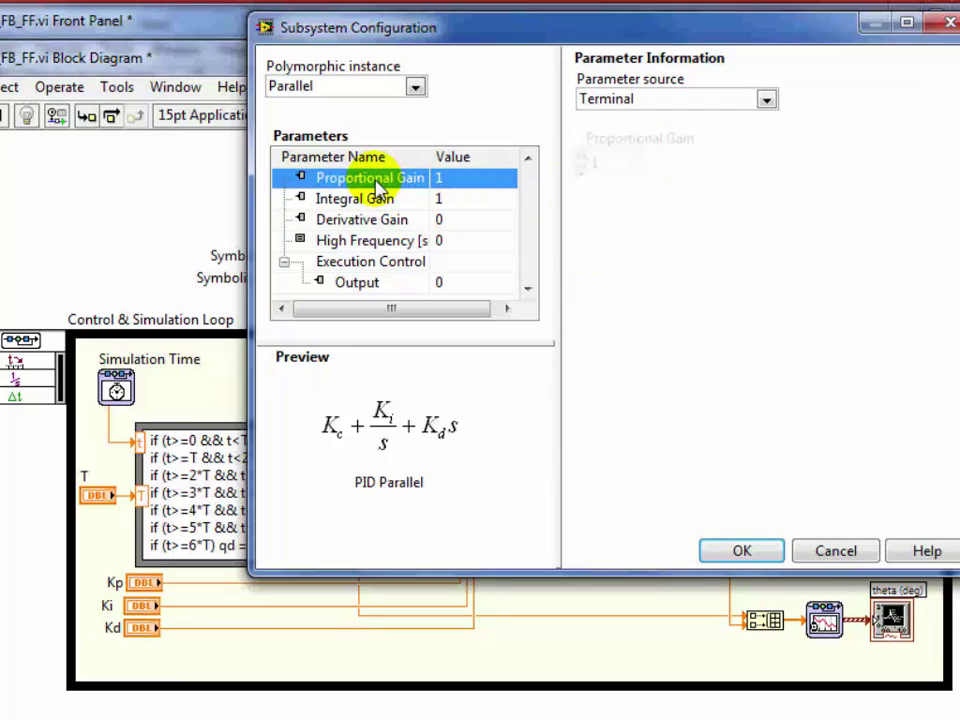
{"action": "left_click", "coordinate": [612, 100]}
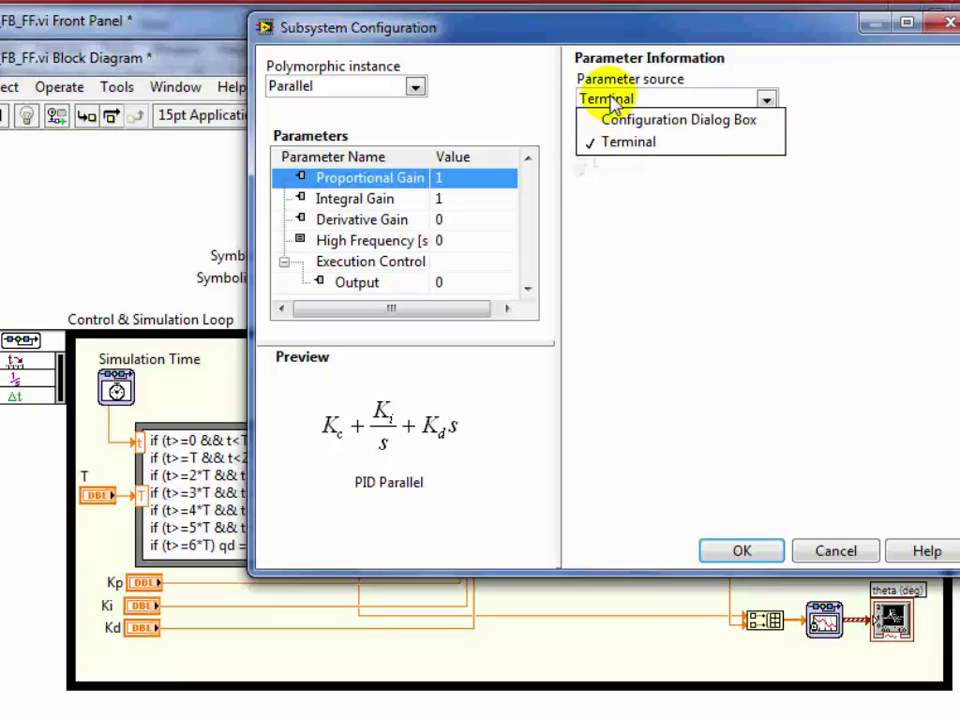
{"action": "left_click", "coordinate": [612, 100]}
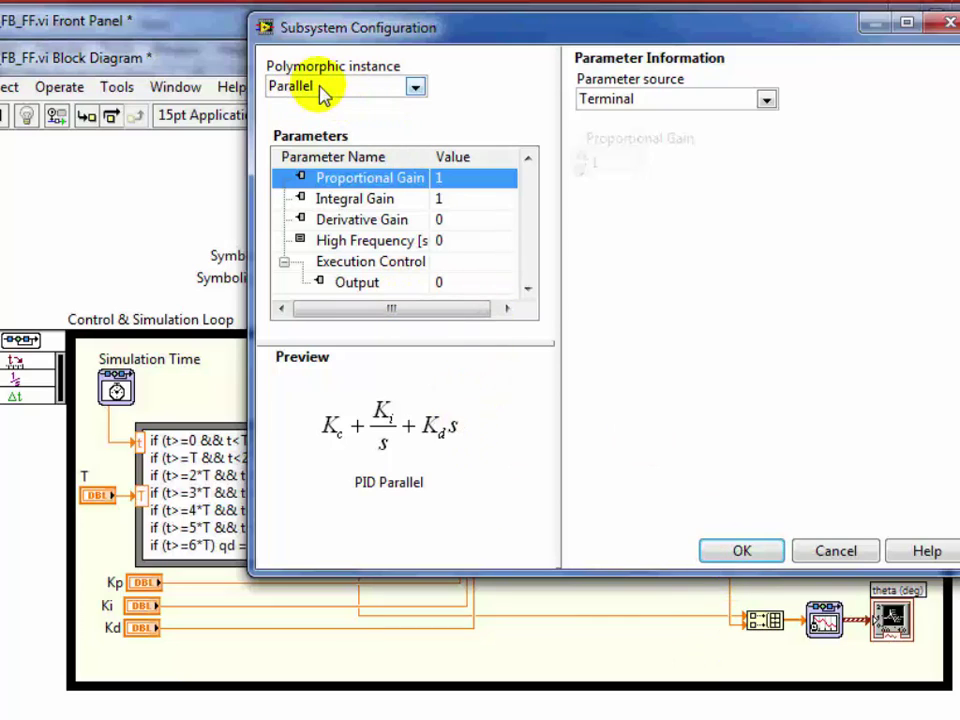
{"action": "left_click", "coordinate": [416, 88]}
{"action": "left_click", "coordinate": [416, 88]}
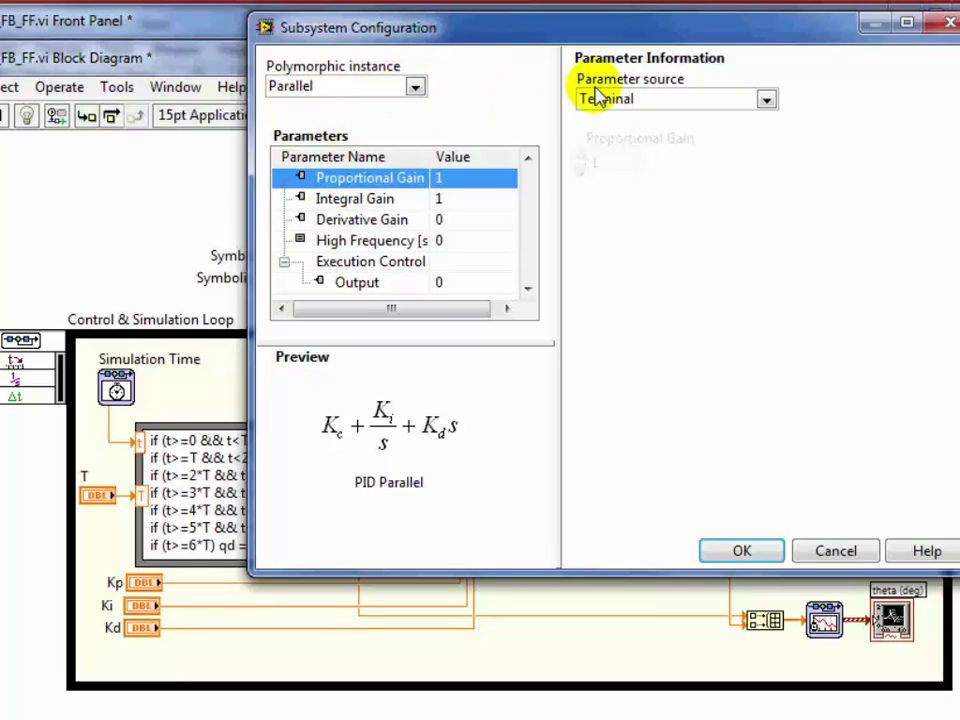
{"action": "left_click", "coordinate": [742, 553]}
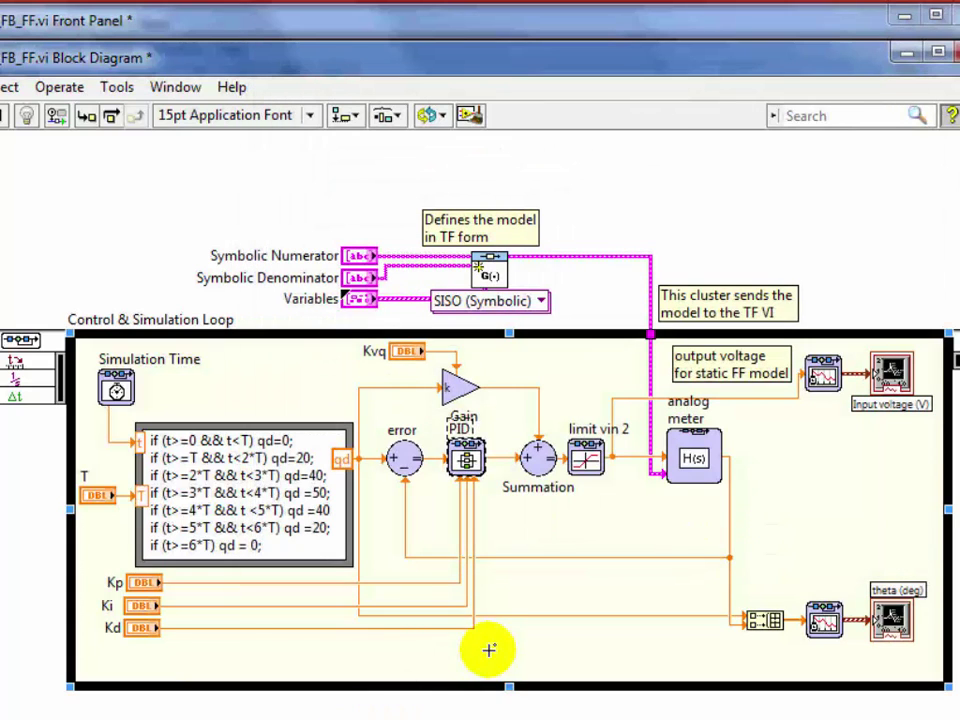
Step: Browse the Control Design & Simulation functions to find the Simulation Controllers group
{"action": "left_click", "coordinate": [712, 468]}
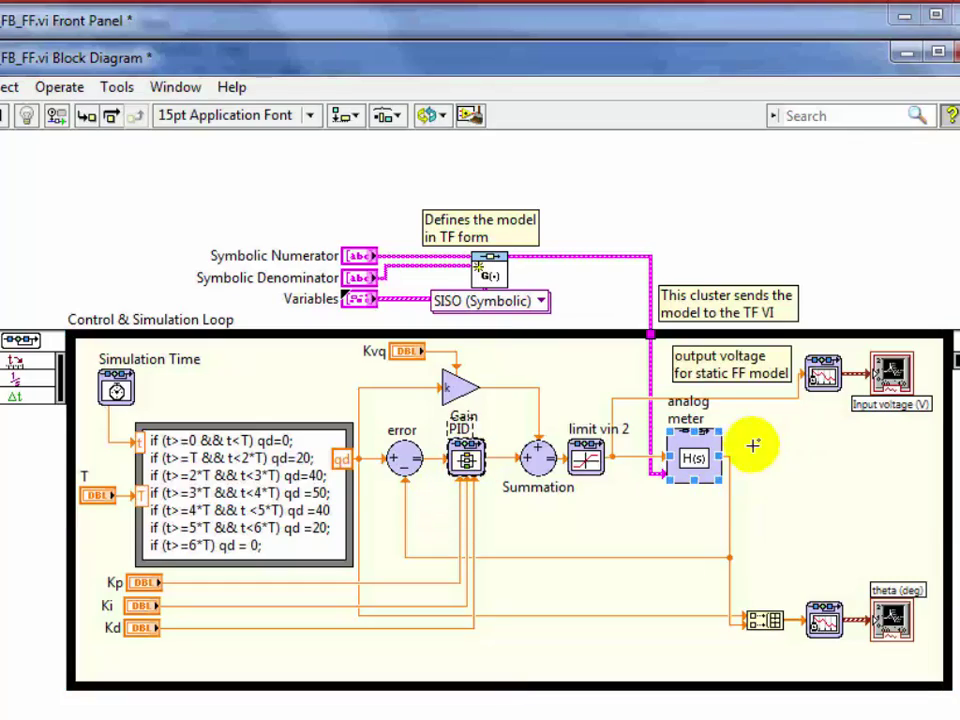
{"action": "right_click", "coordinate": [165, 386]}
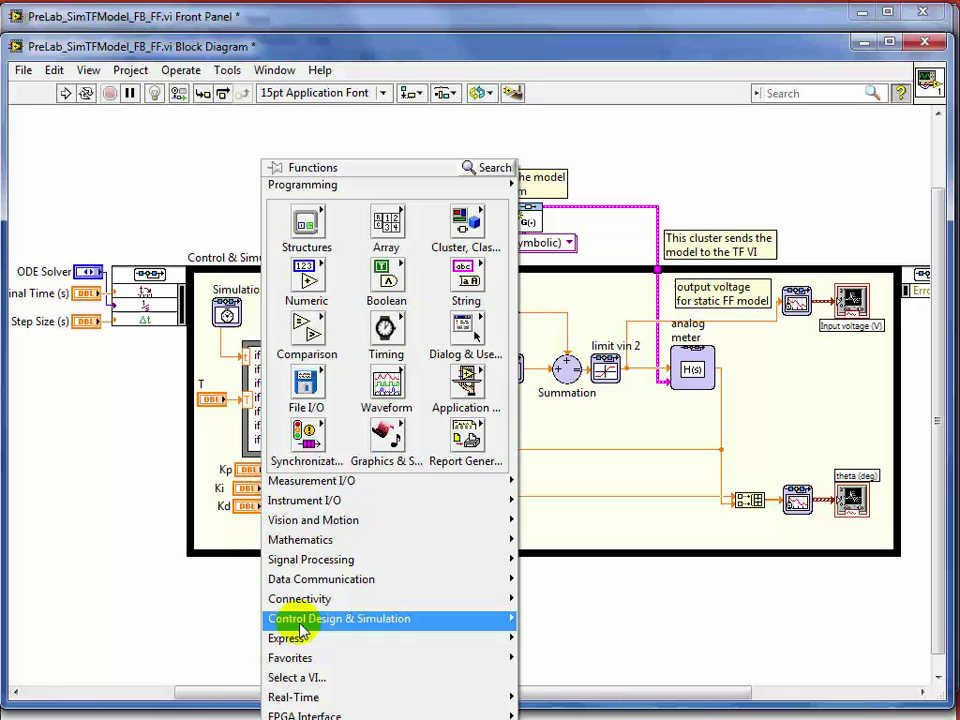
{"action": "mouse_move", "coordinate": [214, 719]}
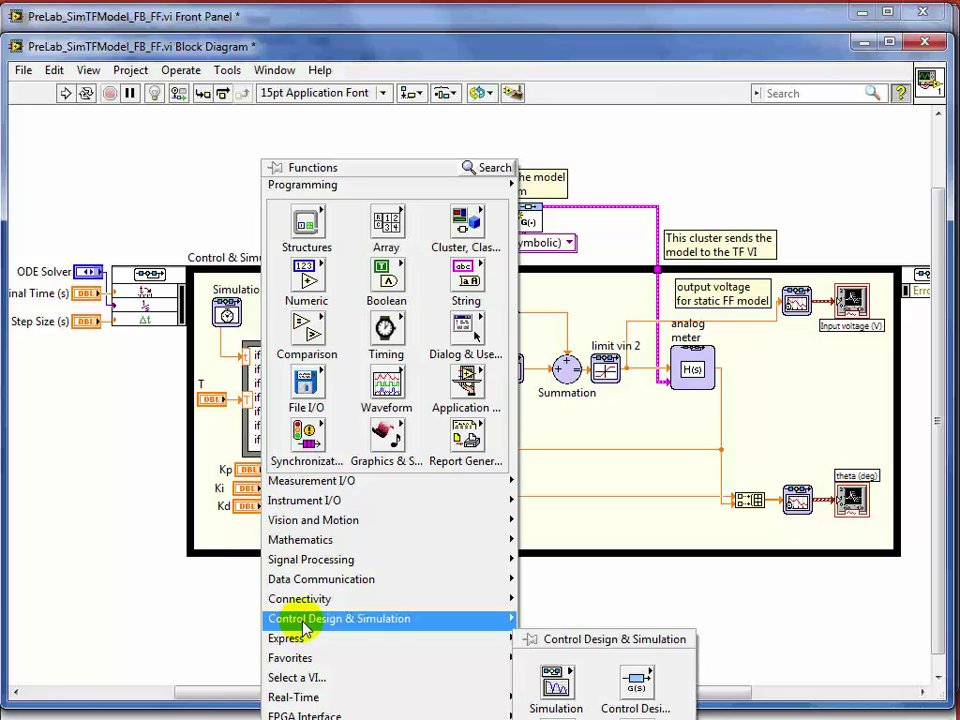
{"action": "mouse_move", "coordinate": [568, 688]}
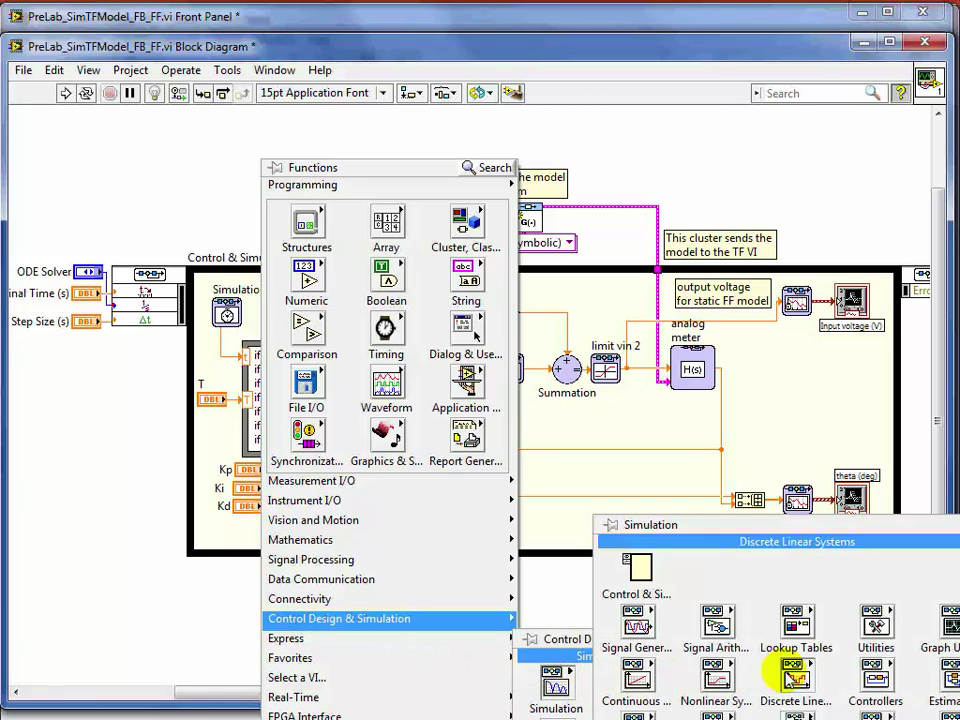
{"action": "mouse_move", "coordinate": [876, 678]}
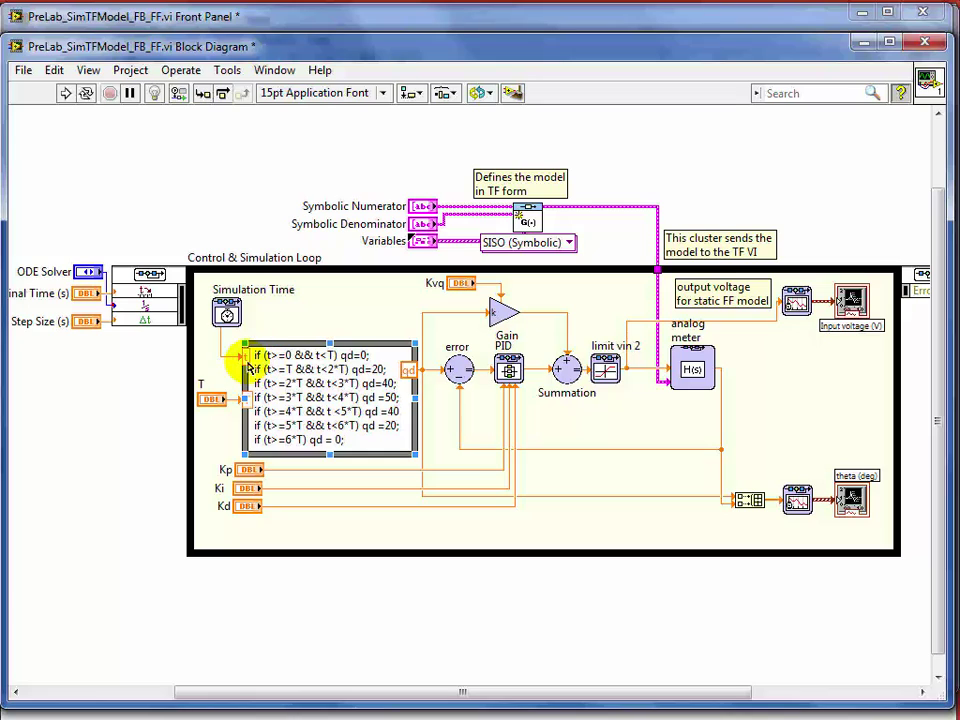
{"action": "left_click", "coordinate": [200, 383]}
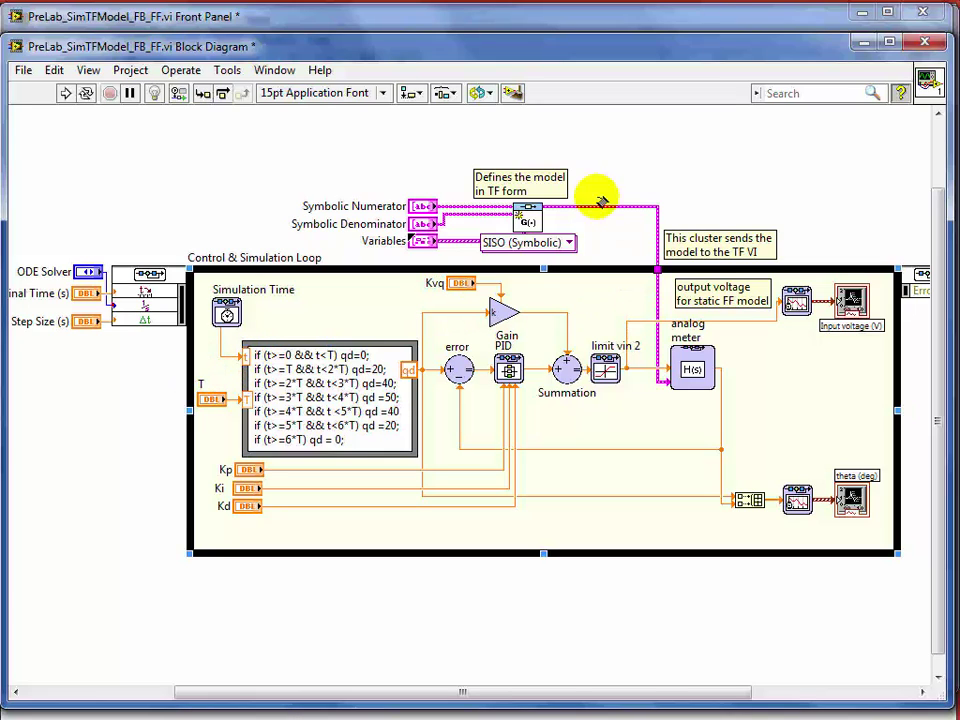
{"action": "left_click", "coordinate": [369, 524]}
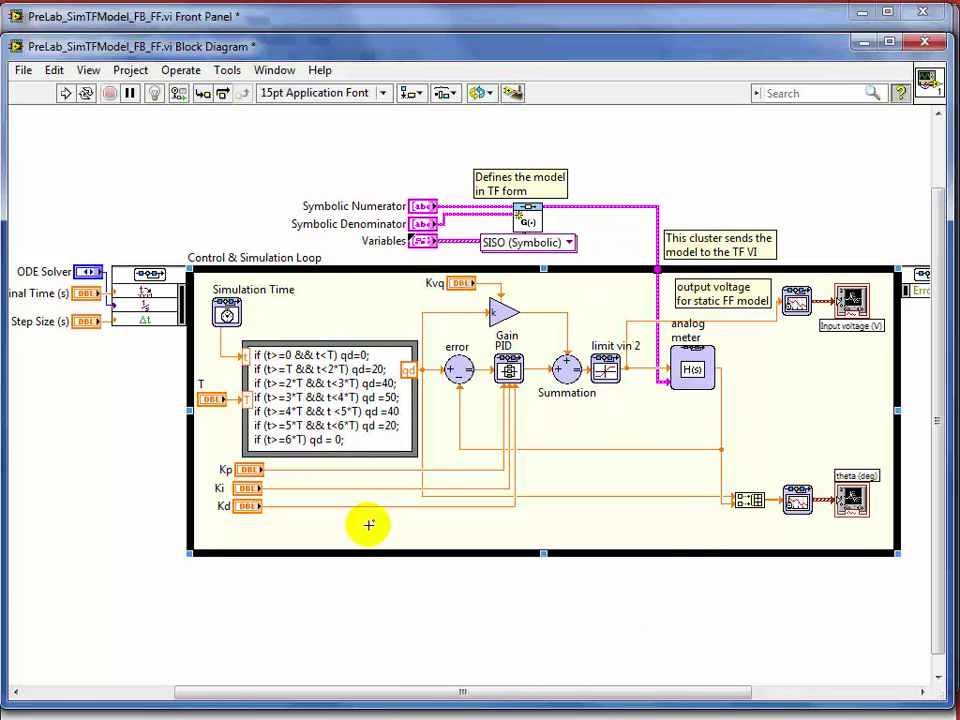
Step: Show the VI's front panel and review the Kvq control and the input voltage and theta graphs
{"action": "left_click", "coordinate": [273, 70]}
{"action": "left_click", "coordinate": [281, 89]}
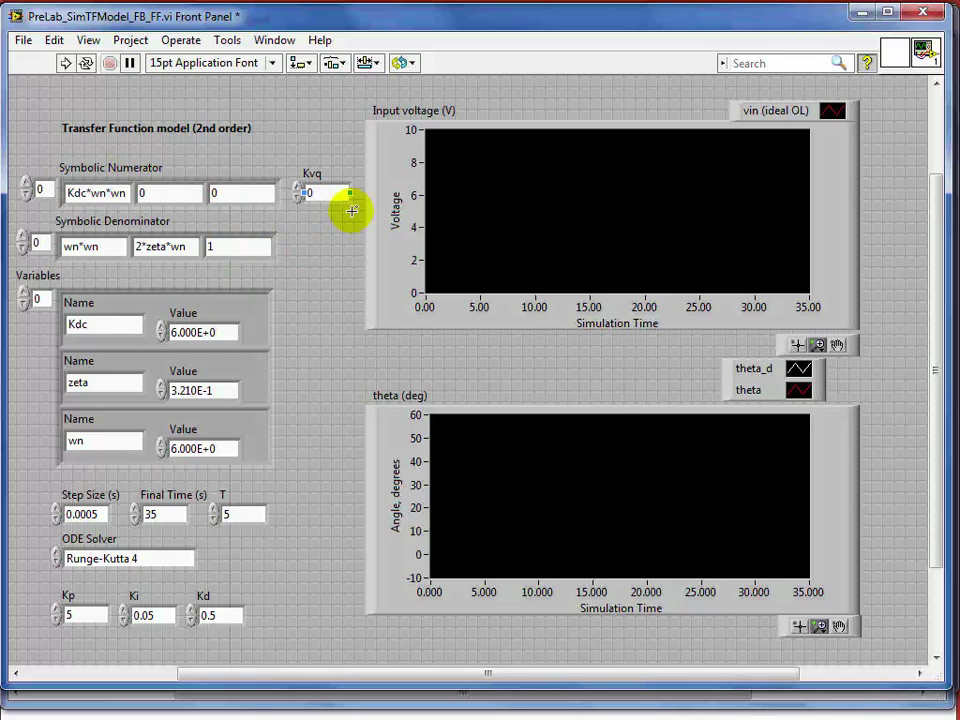
{"action": "left_click", "coordinate": [520, 513]}
{"action": "left_click", "coordinate": [376, 238]}
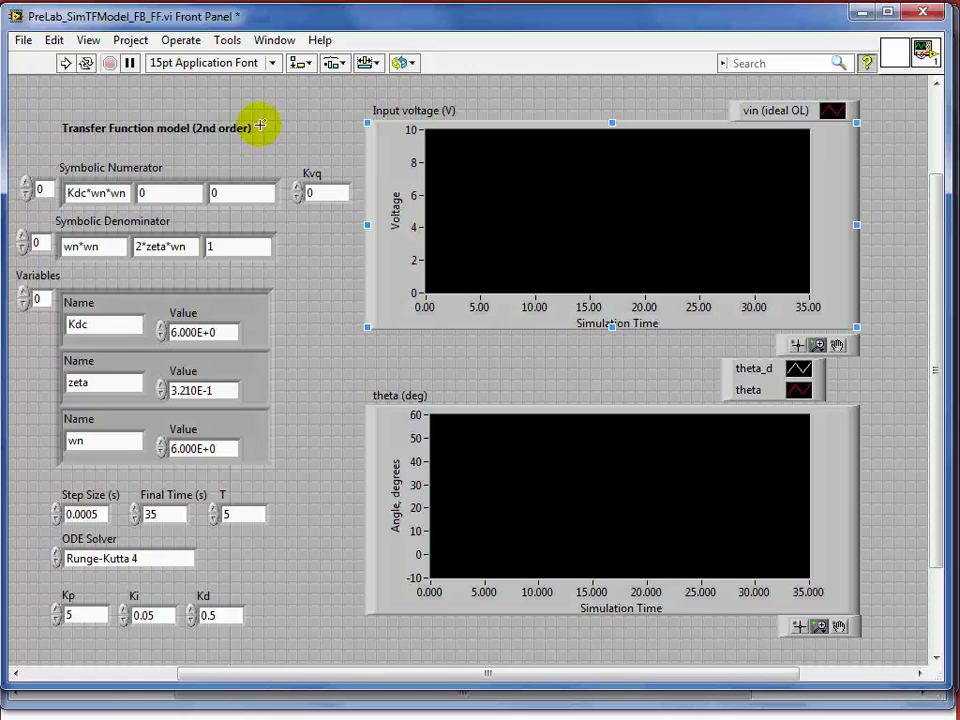
{"action": "left_click", "coordinate": [326, 194]}
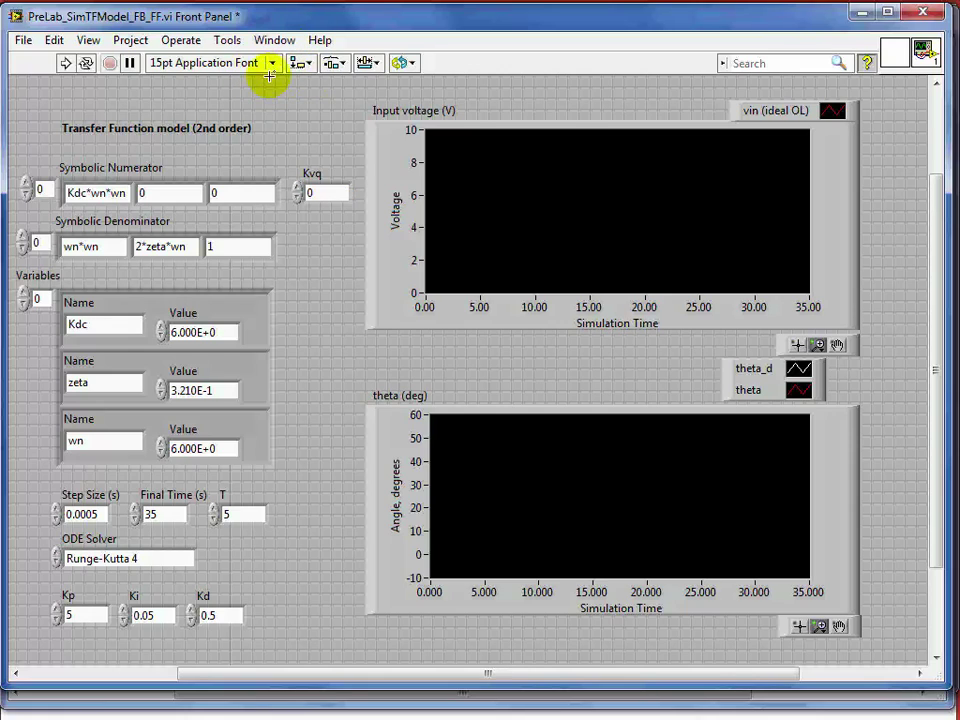
{"action": "left_click", "coordinate": [140, 128]}
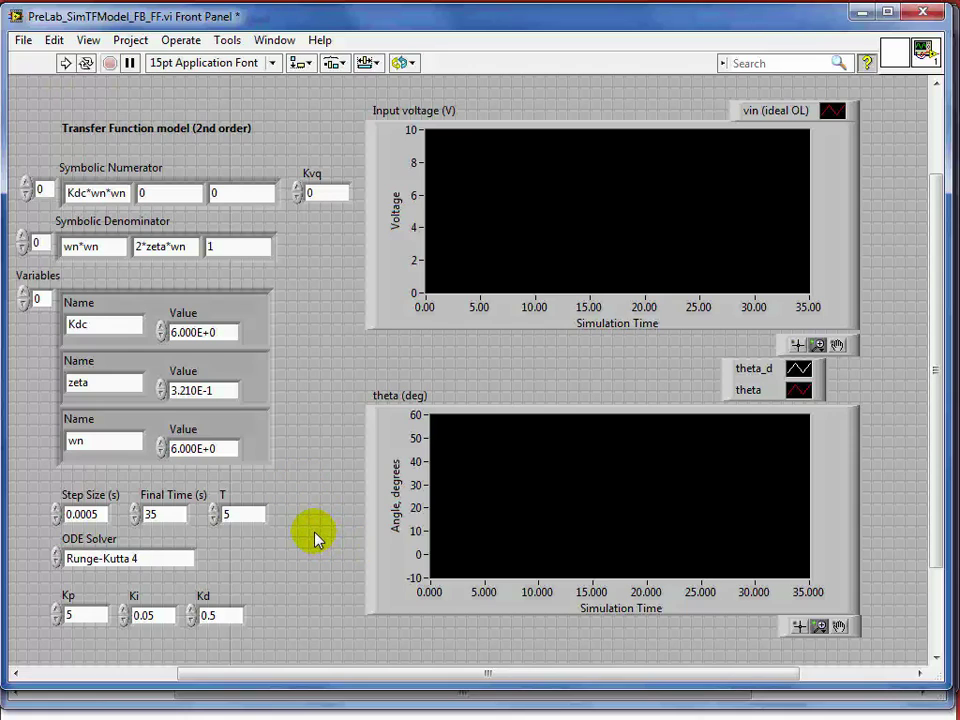
Step: Run the simulation and examine the input voltage and theta responses along with the Kvq setting
{"action": "key", "text": "ctrl+r"}
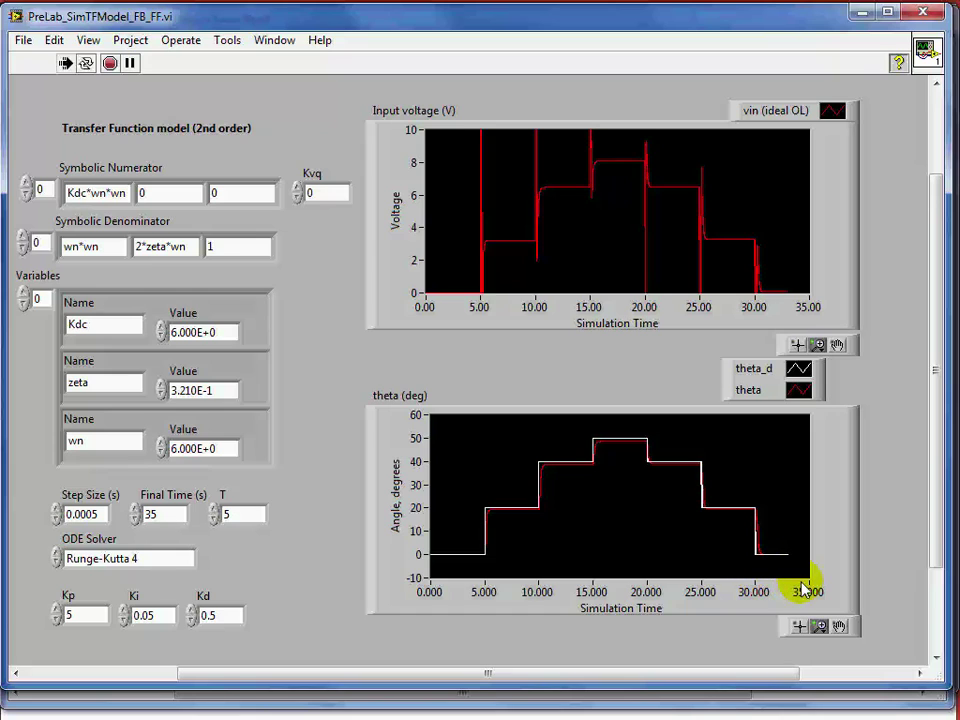
{"action": "left_click", "coordinate": [800, 592]}
{"action": "left_click", "coordinate": [496, 288]}
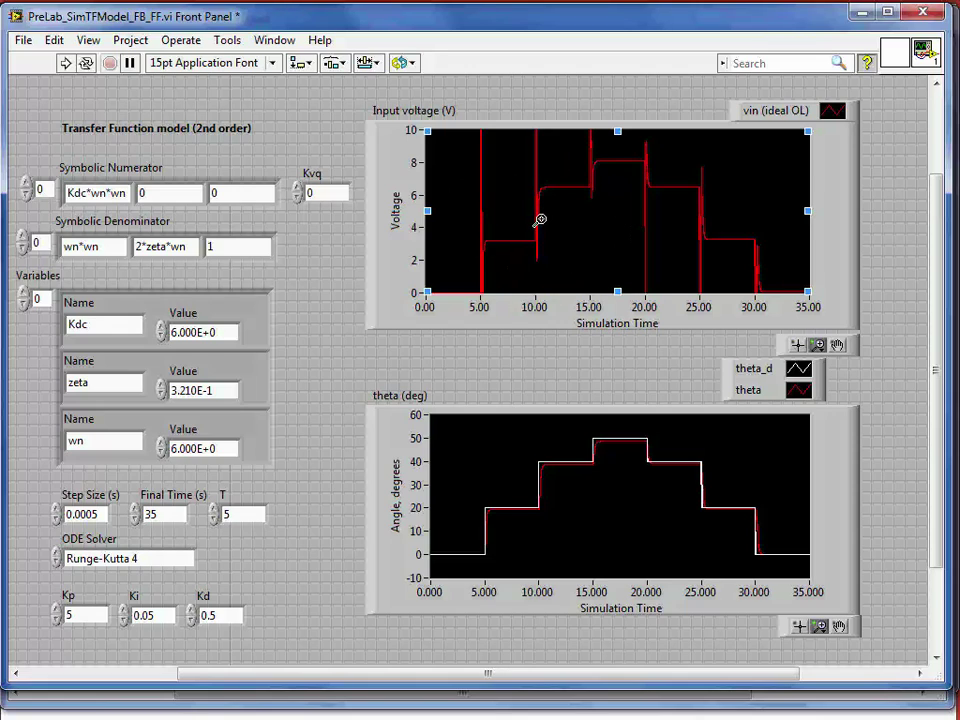
{"action": "left_click", "coordinate": [330, 192]}
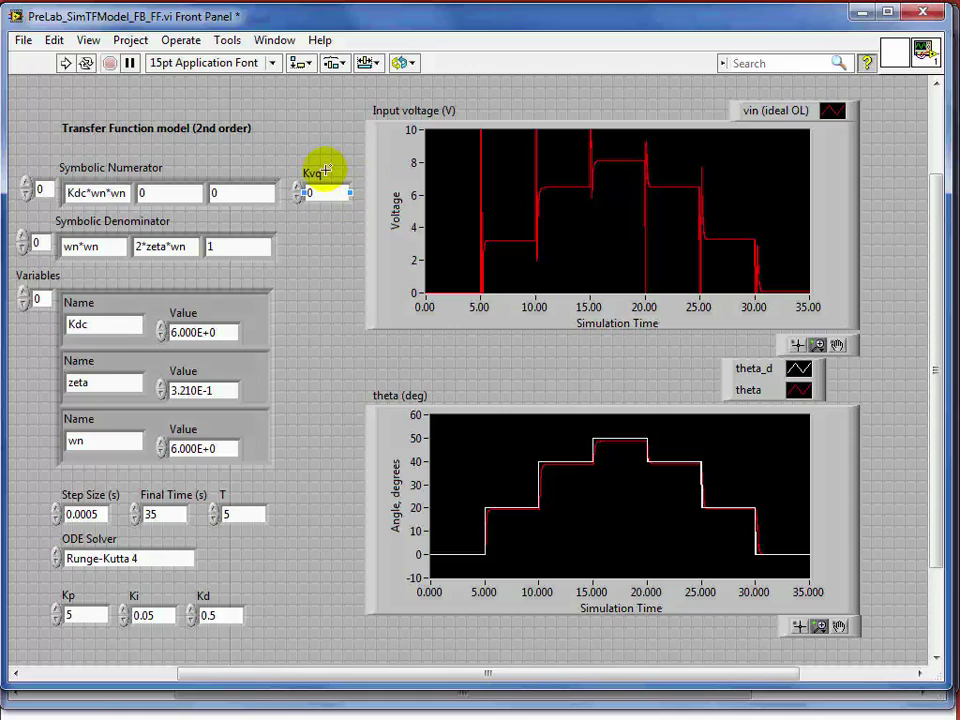
Step: Set the Kd, Ki and Kp gains all to 0 to remove the feedback control
{"action": "left_click", "coordinate": [462, 543]}
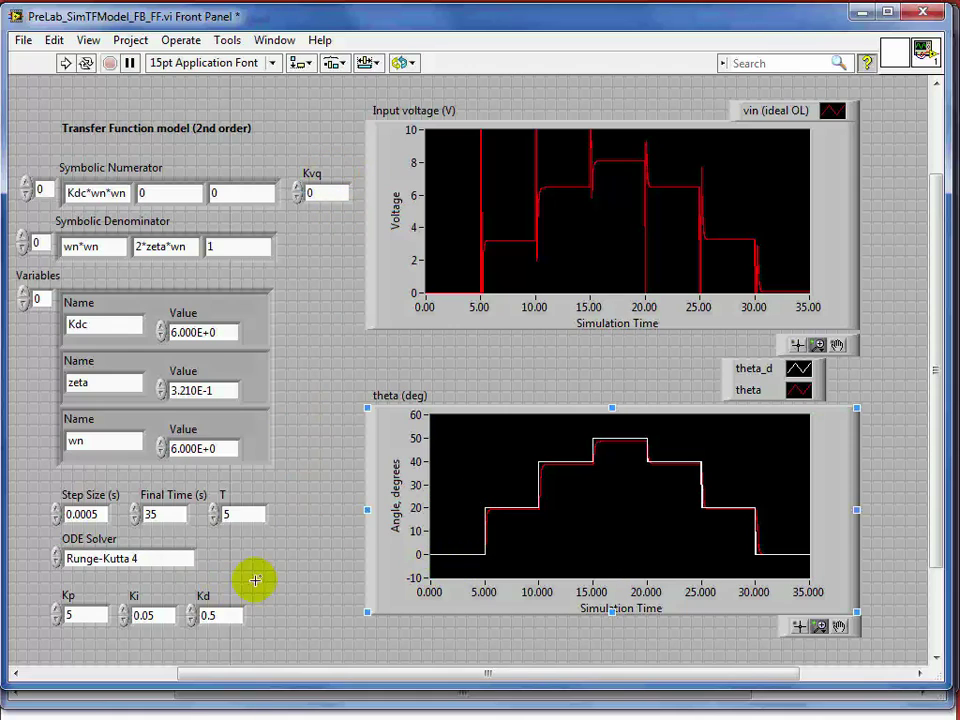
{"action": "left_click", "coordinate": [236, 610]}
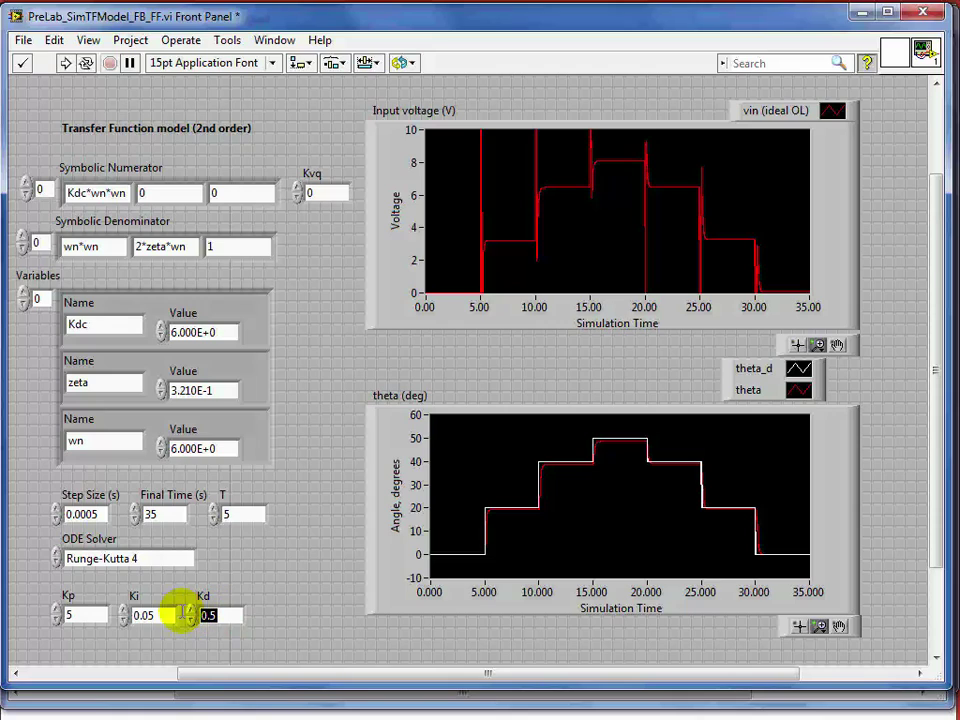
{"action": "double_click", "coordinate": [205, 615]}
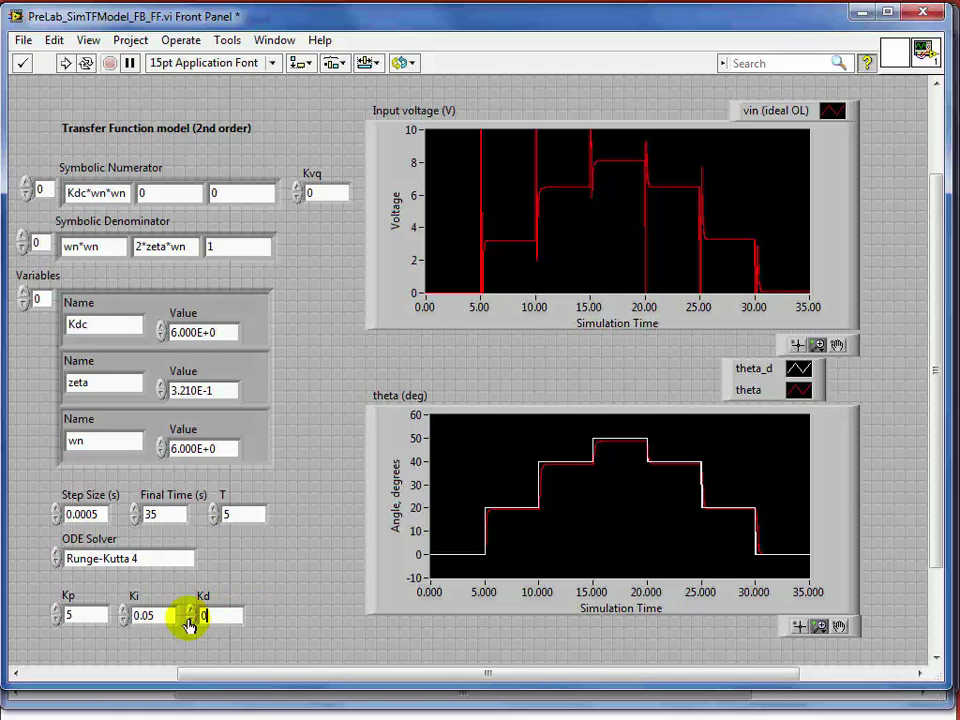
{"action": "double_click", "coordinate": [148, 615]}
{"action": "type", "text": "0"}
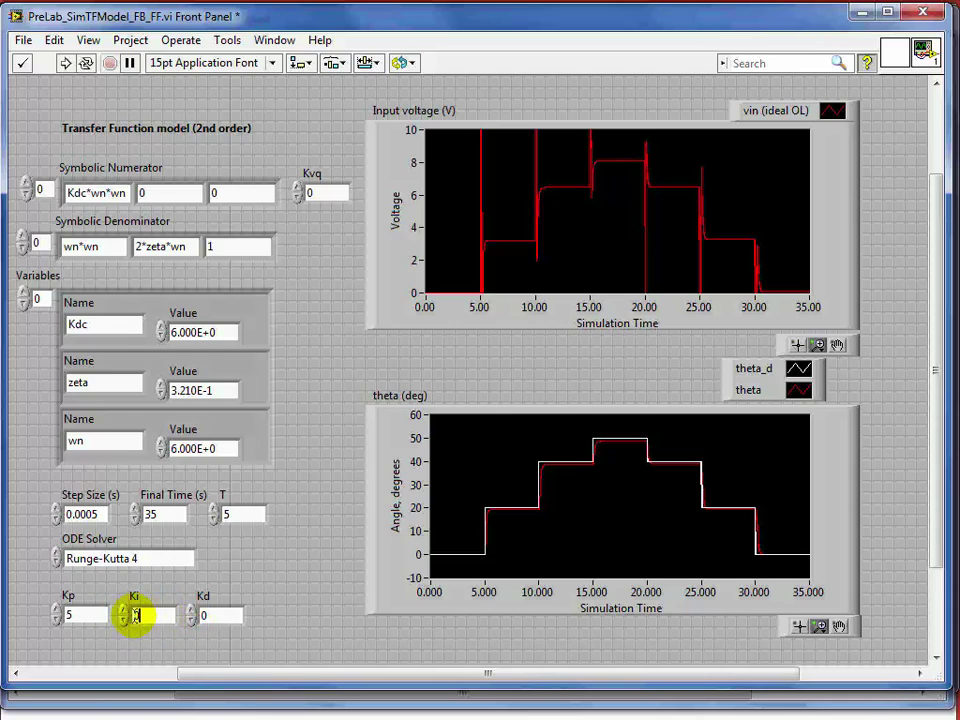
{"action": "left_click_drag", "start_coordinate": [85, 615], "coordinate": [62, 615]}
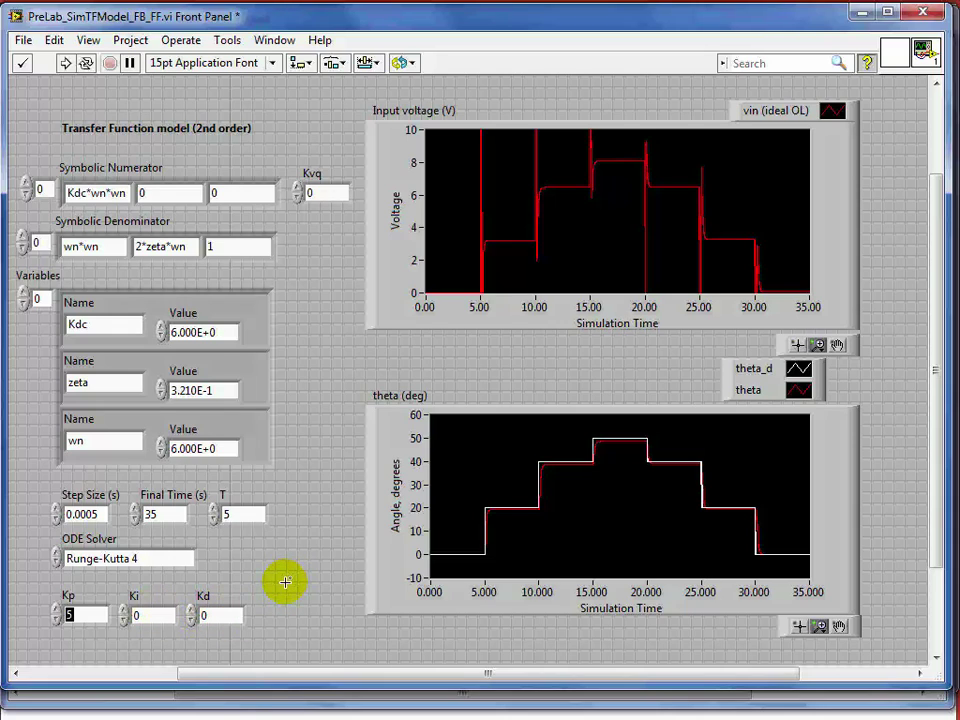
{"action": "type", "text": "0"}
Step: Set the feedforward gain Kvq to 0.167 and run the simulation
{"action": "left_click", "coordinate": [311, 193]}
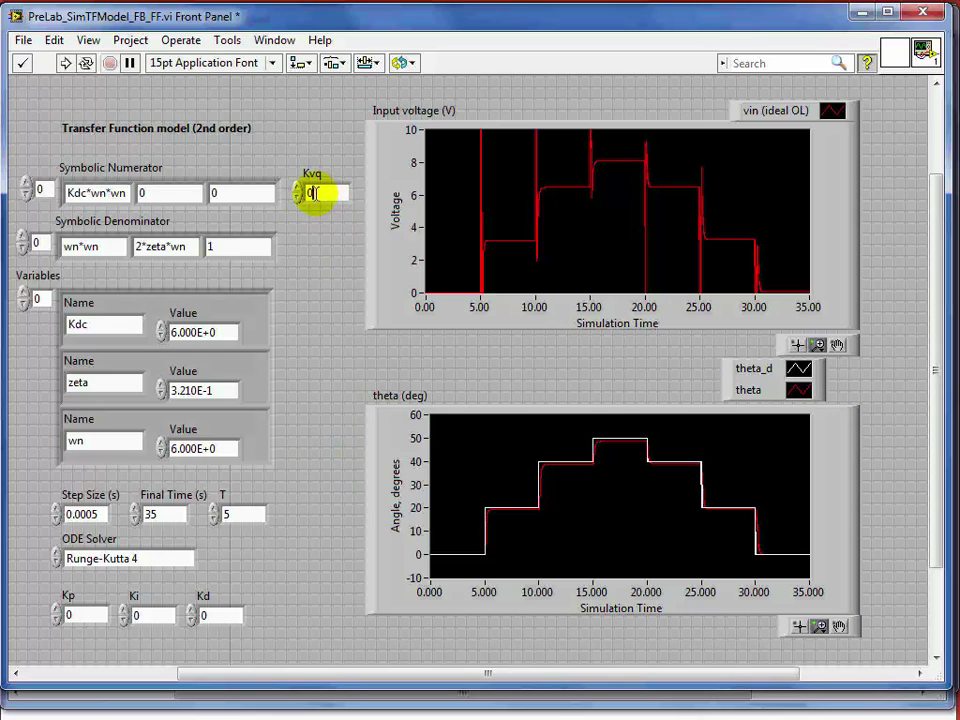
{"action": "double_click", "coordinate": [314, 193]}
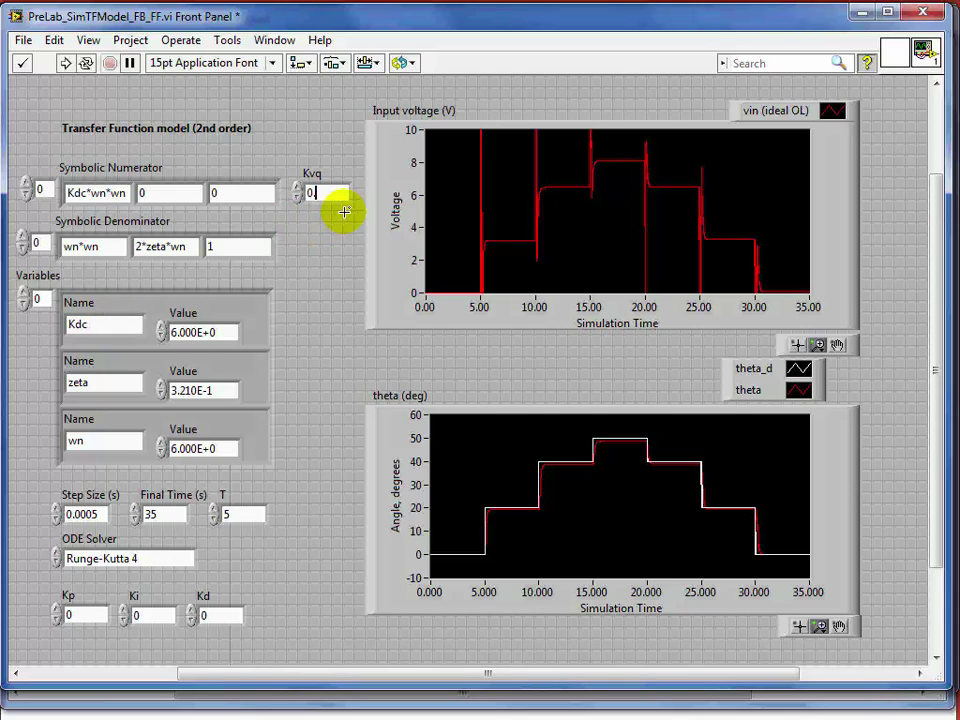
{"action": "type", "text": "0.167y"}
{"action": "key", "text": "BackSpace"}
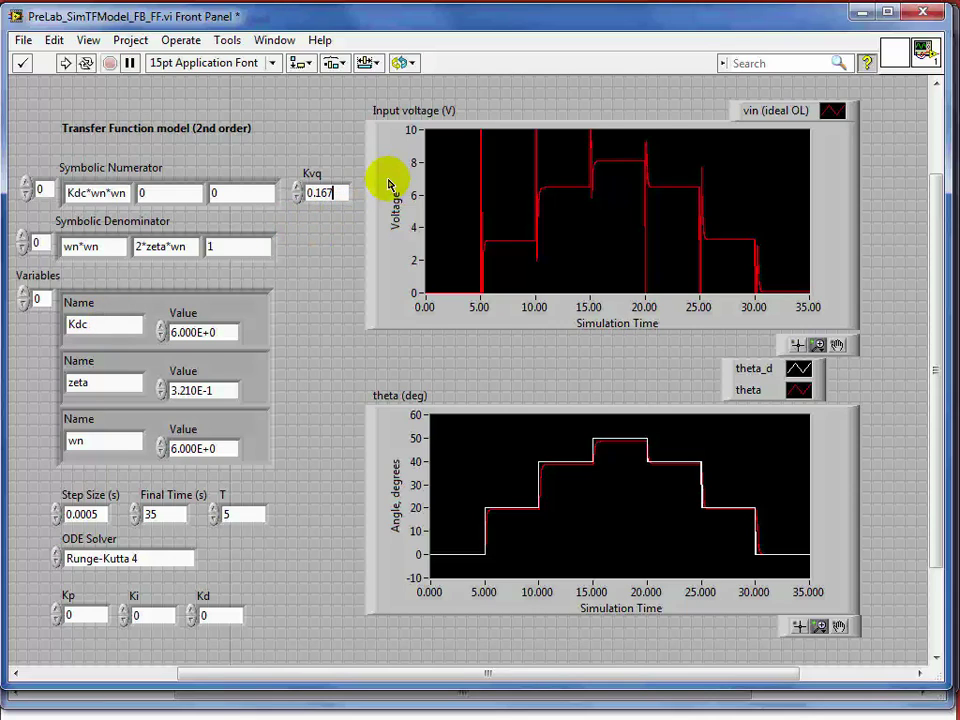
{"action": "left_click", "coordinate": [324, 280]}
{"action": "left_click", "coordinate": [68, 63]}
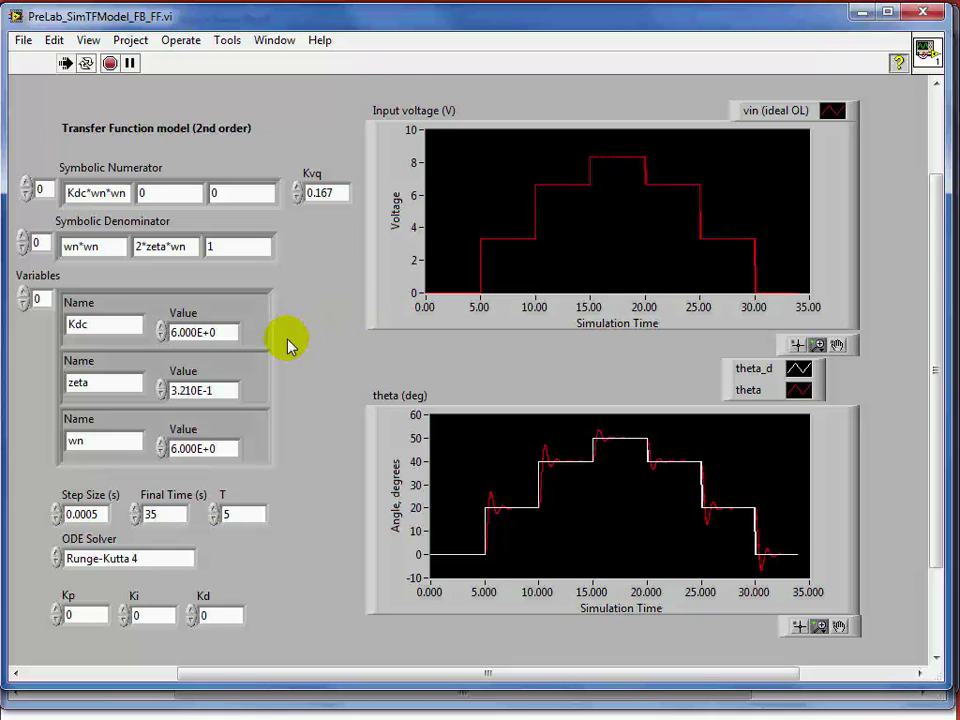
{"action": "left_click", "coordinate": [137, 562]}
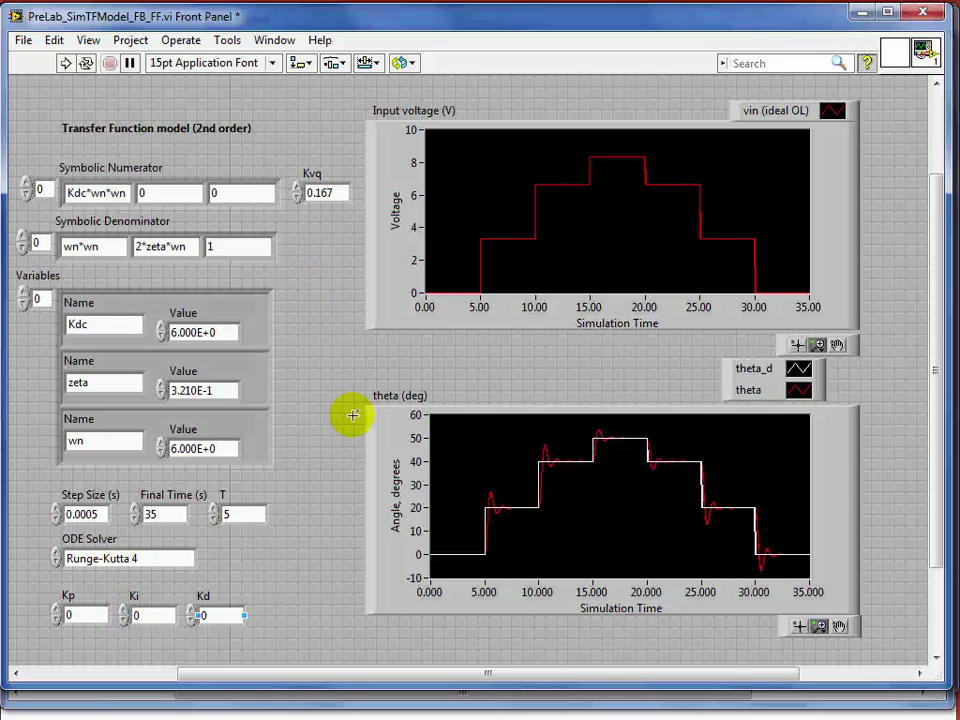
{"action": "left_click", "coordinate": [375, 317]}
{"action": "left_click", "coordinate": [96, 611]}
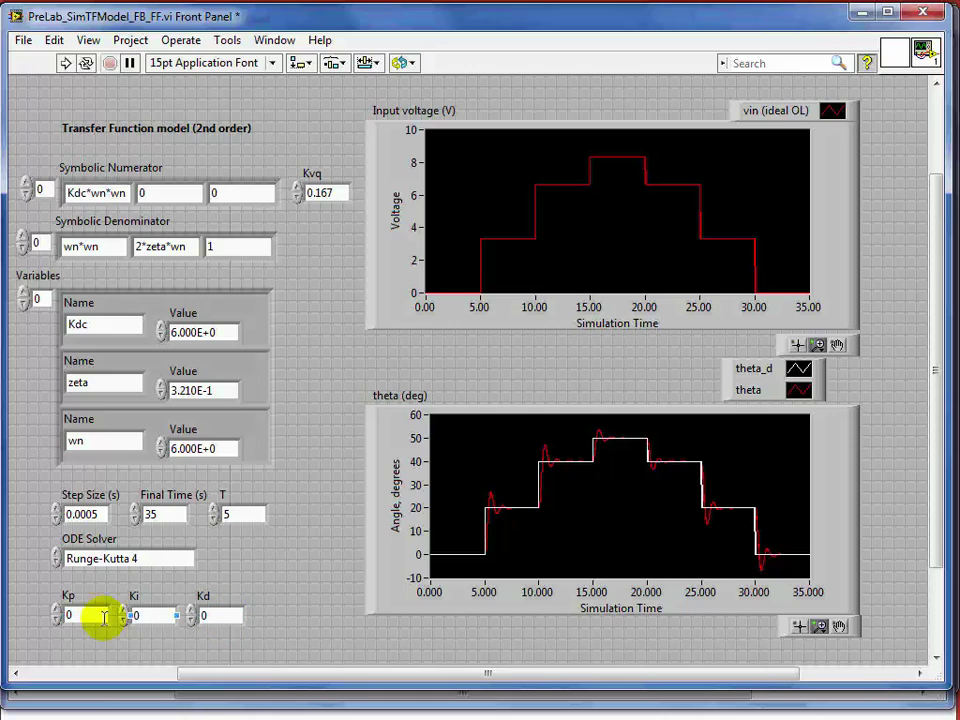
{"action": "left_click", "coordinate": [150, 615]}
{"action": "left_click", "coordinate": [236, 514]}
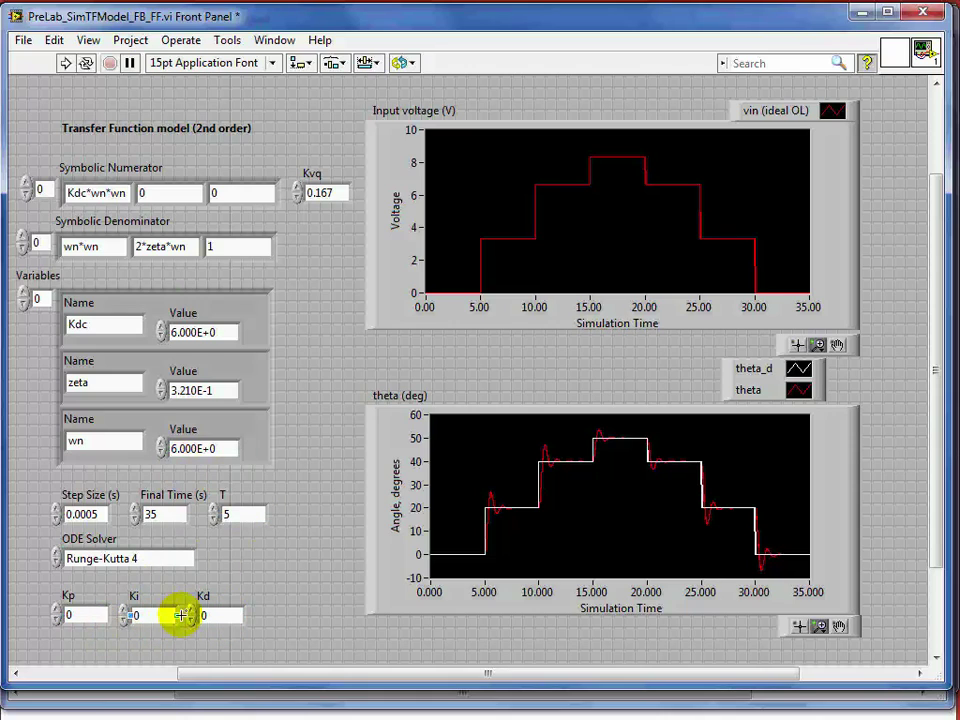
Step: Set the proportional gain Kp to 0.001 and run the simulation
{"action": "double_click", "coordinate": [68, 615]}
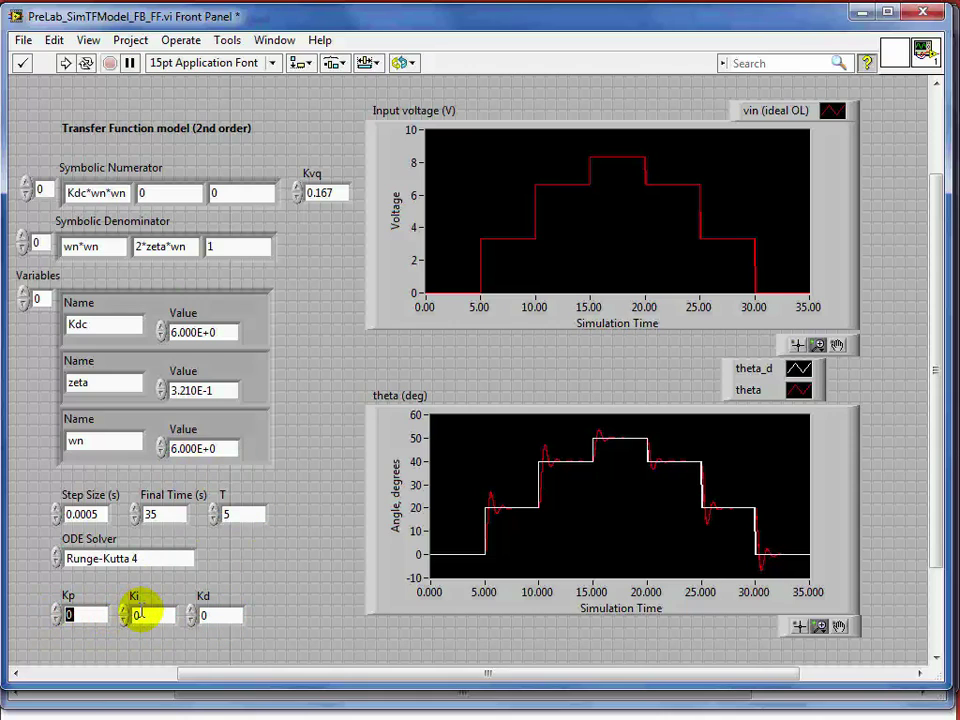
{"action": "type", "text": ".0"}
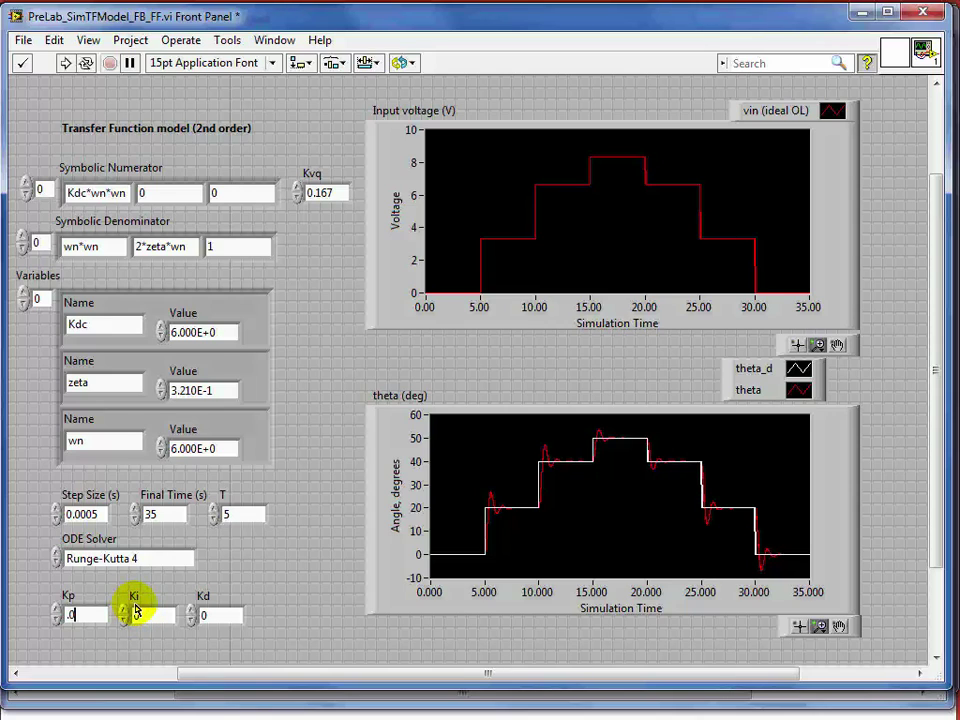
{"action": "type", "text": "01"}
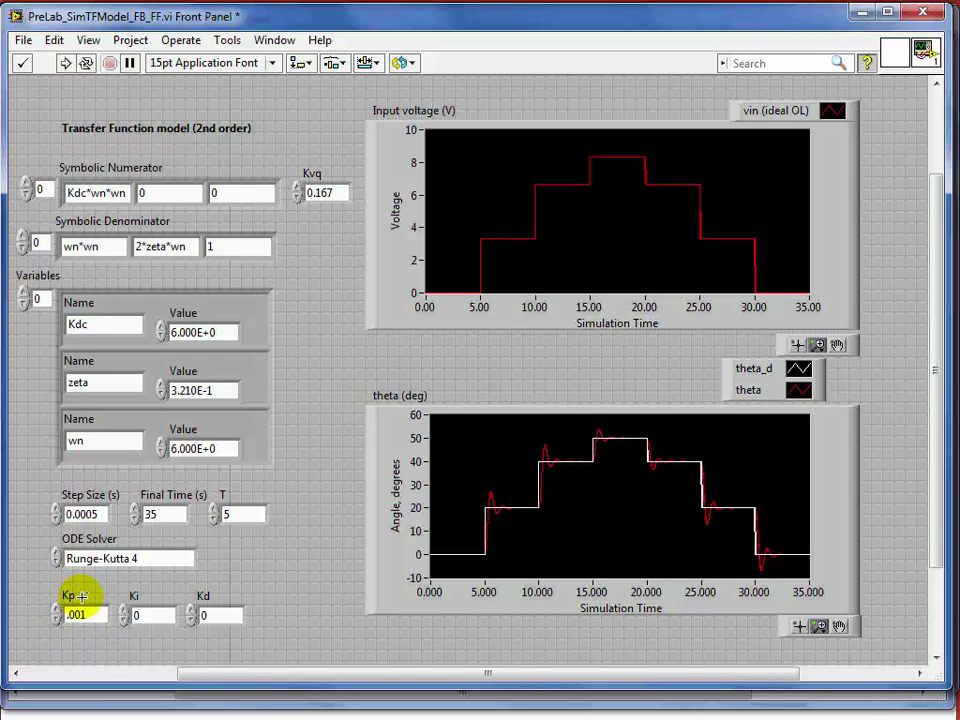
{"action": "left_click", "coordinate": [236, 578]}
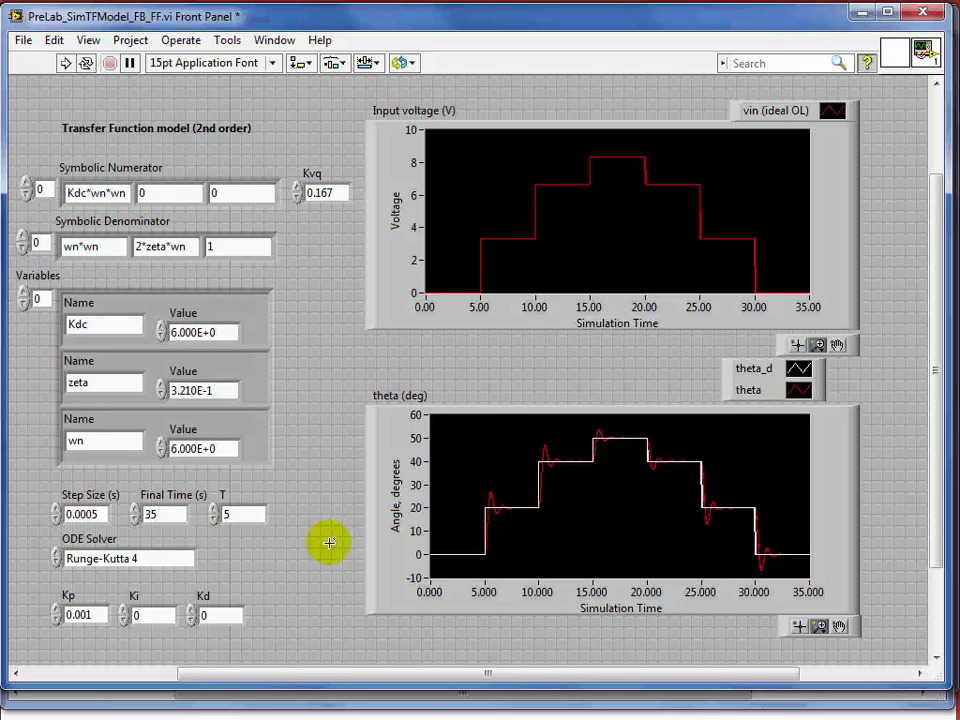
{"action": "left_click", "coordinate": [388, 585]}
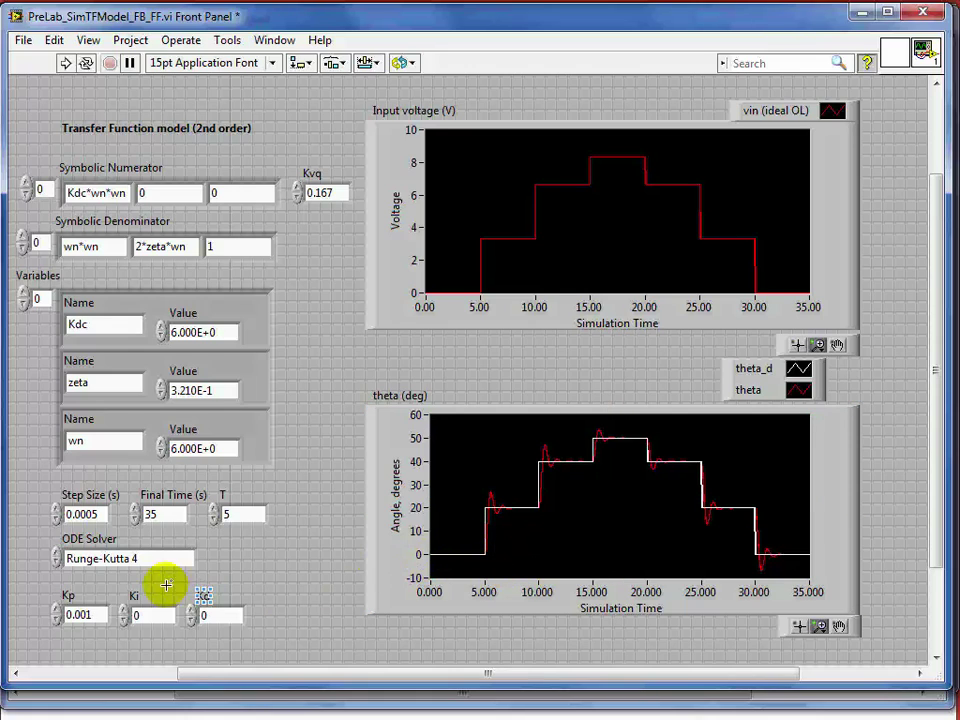
{"action": "left_click", "coordinate": [460, 315]}
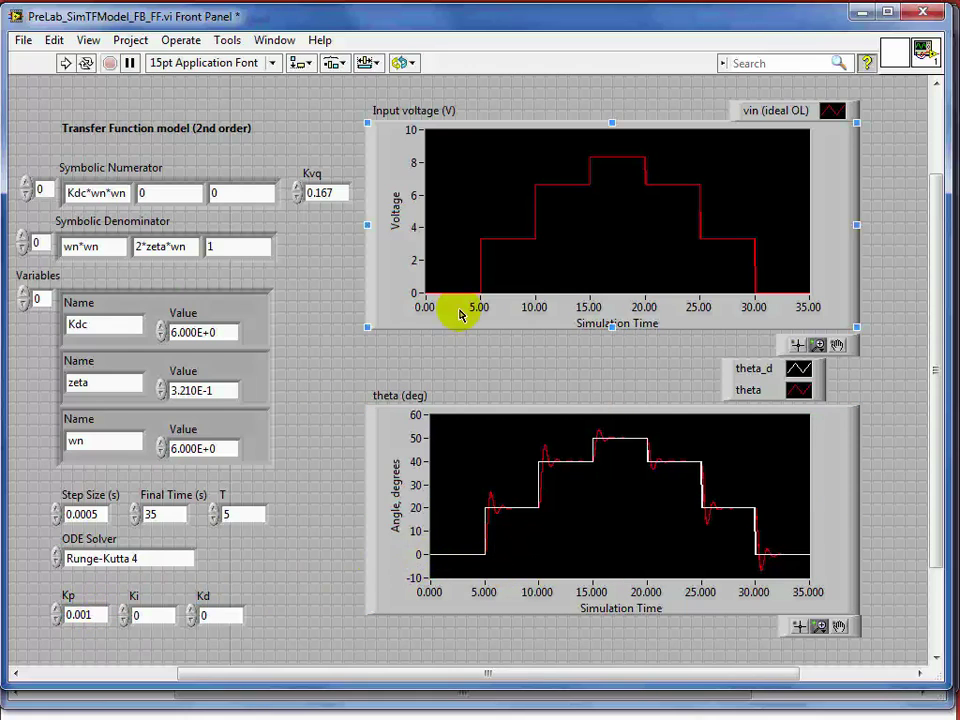
{"action": "left_click", "coordinate": [65, 64]}
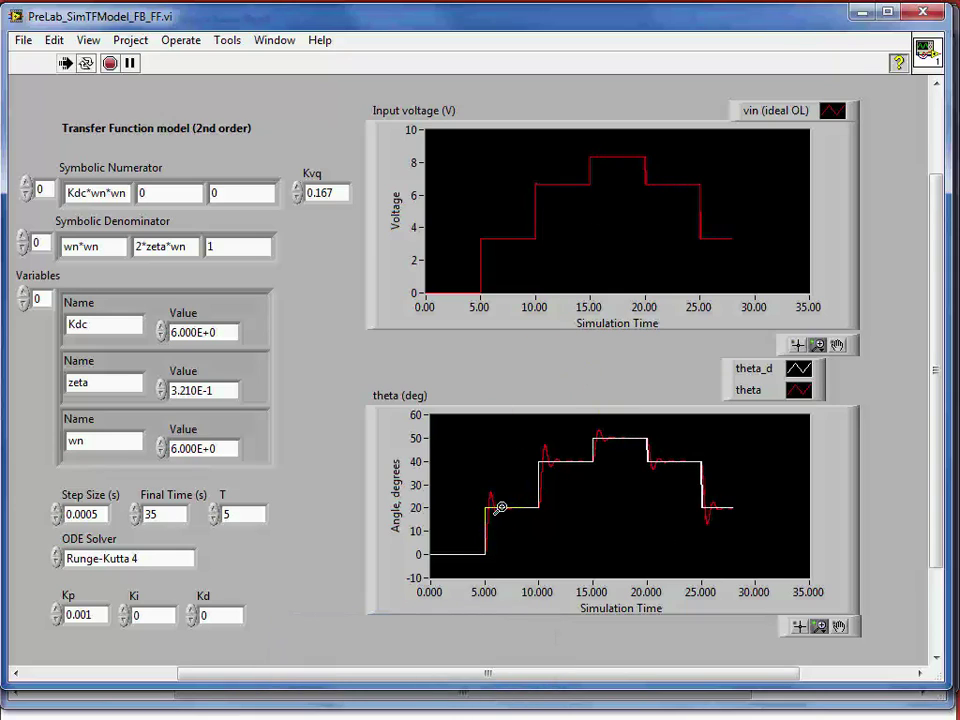
Step: Set Kp to 0.01 and rerun the simulation to compare the input voltage and theta responses
{"action": "double_click", "coordinate": [84, 615]}
{"action": "type", "text": "0.01"}
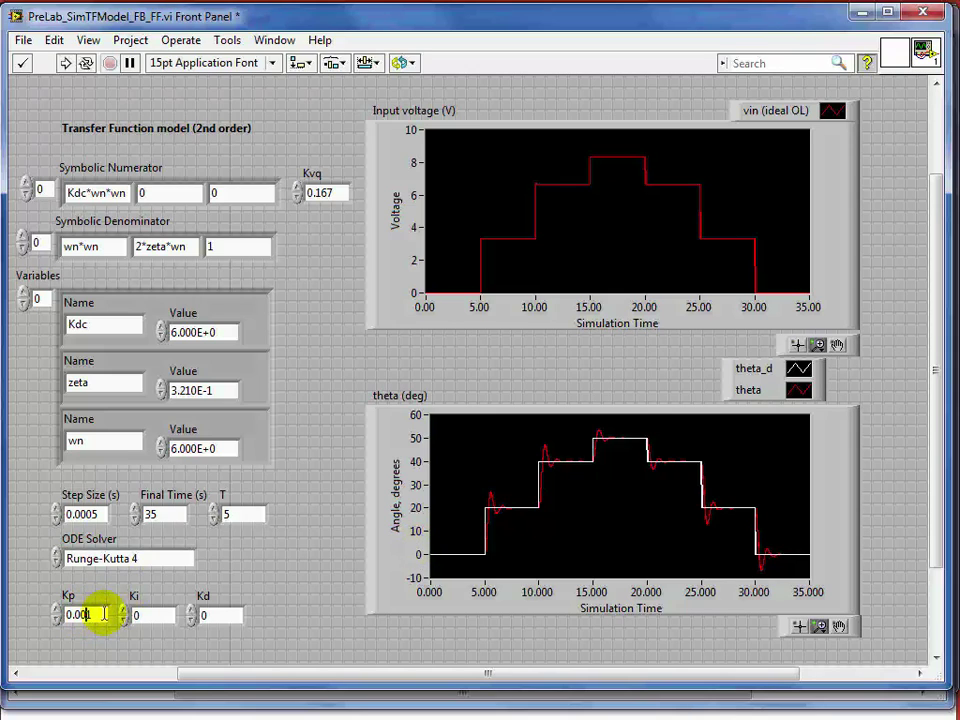
{"action": "left_click", "coordinate": [22, 62]}
{"action": "left_click", "coordinate": [64, 62]}
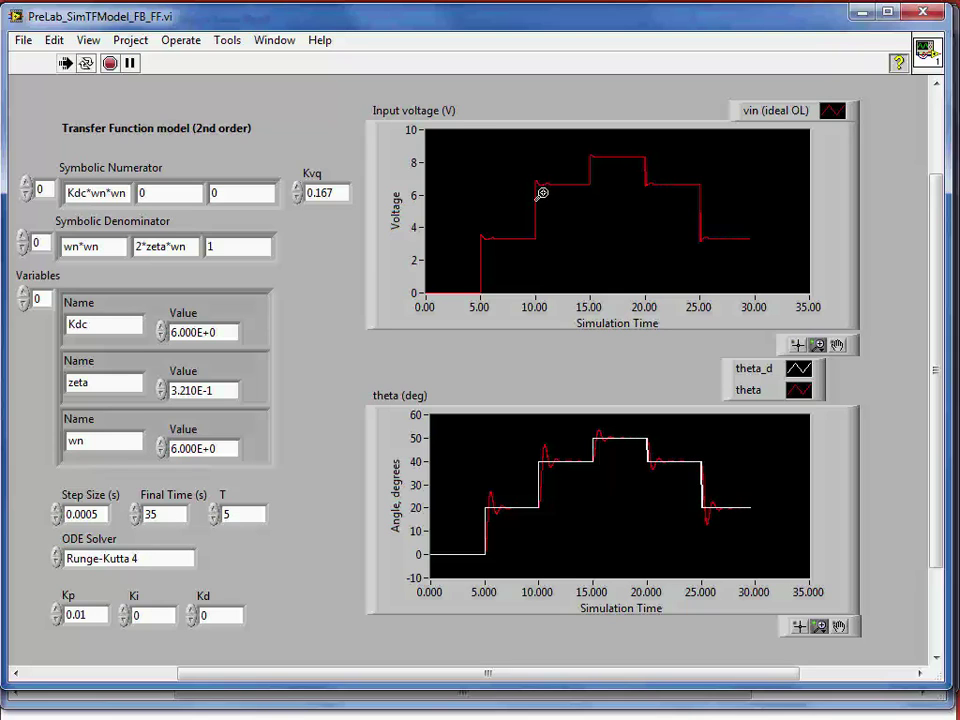
{"action": "left_click", "coordinate": [793, 574]}
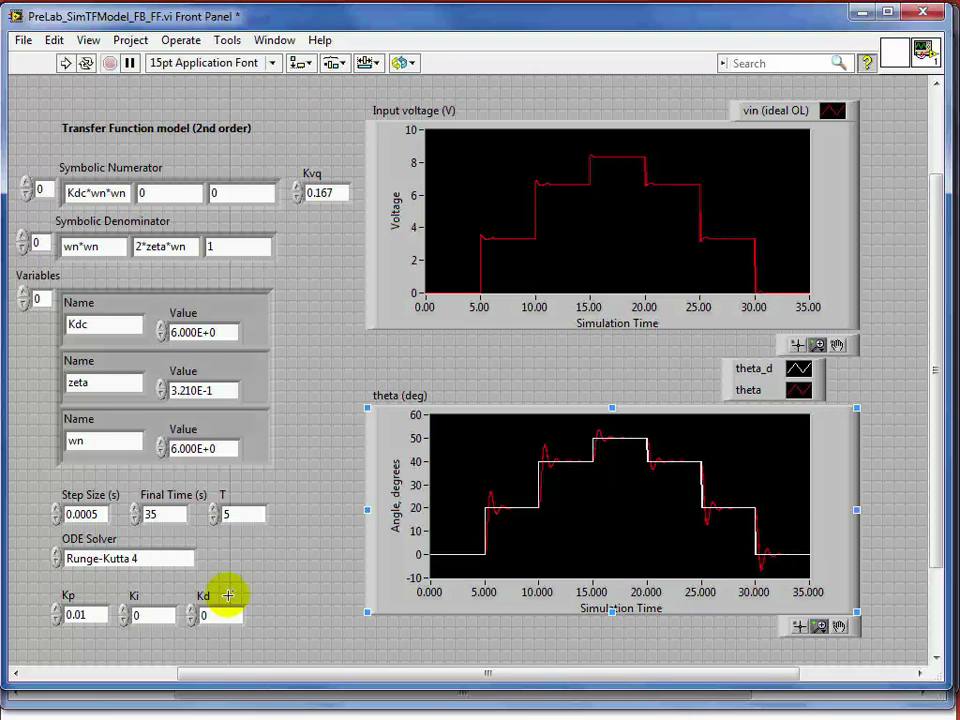
Step: Raise Kp to 0.1 and rerun the simulation to examine the responses
{"action": "left_click", "coordinate": [81, 613]}
{"action": "key", "text": "BackSpace"}
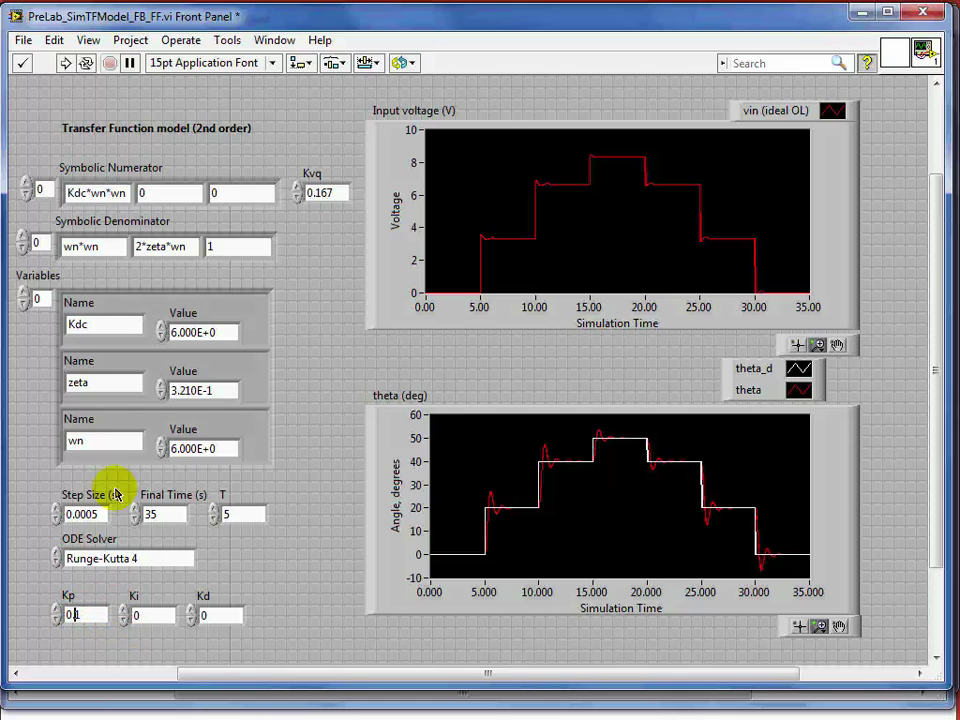
{"action": "left_click", "coordinate": [22, 62]}
{"action": "left_click", "coordinate": [66, 62]}
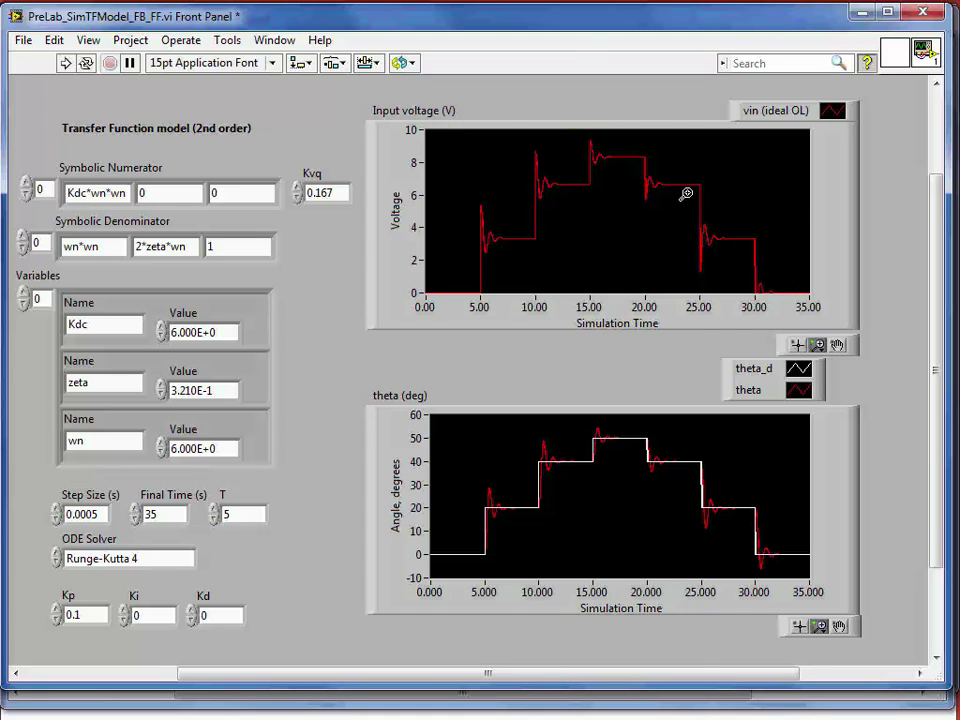
{"action": "left_click", "coordinate": [596, 583]}
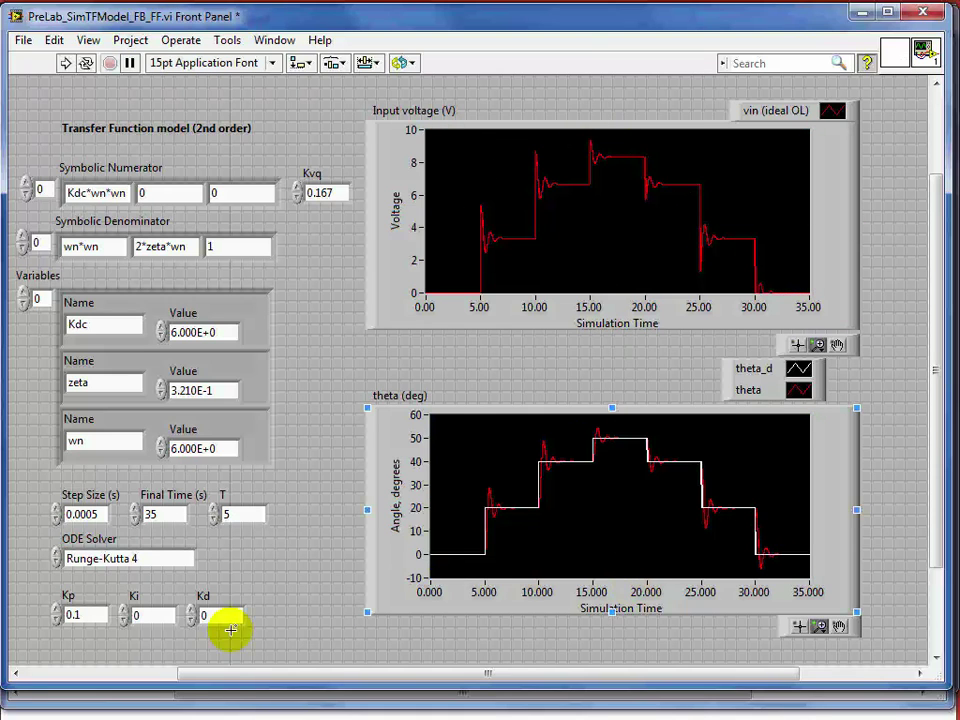
Step: Set the feedforward gain Kvq to 0.2 and rerun the simulation
{"action": "left_click", "coordinate": [205, 616]}
{"action": "double_click", "coordinate": [141, 616]}
{"action": "left_click", "coordinate": [142, 616]}
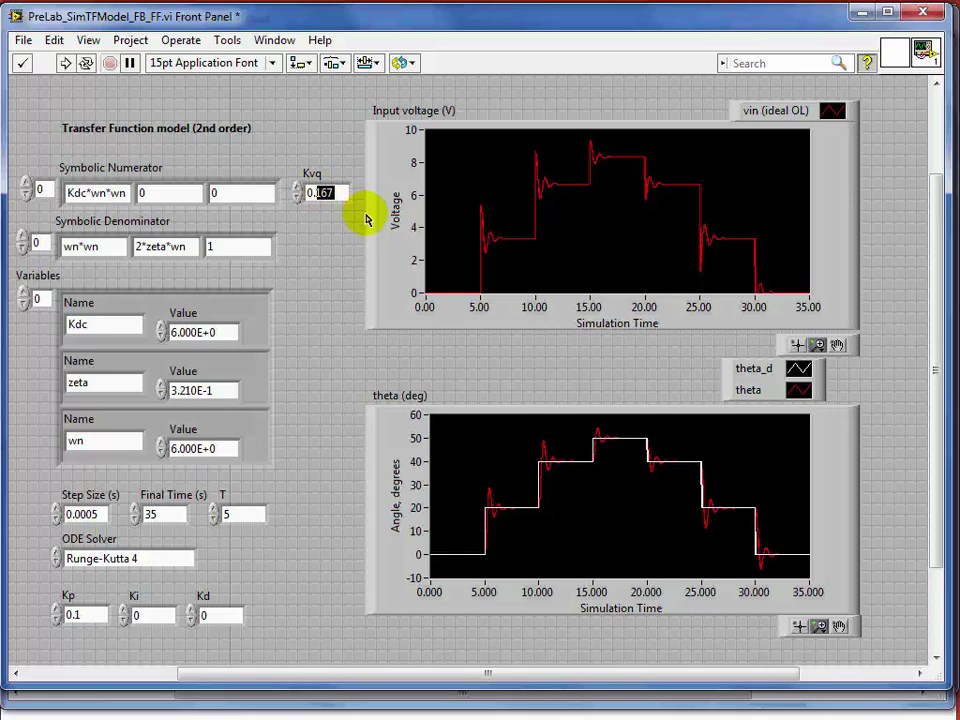
{"action": "type", "text": "2"}
{"action": "left_click", "coordinate": [348, 257]}
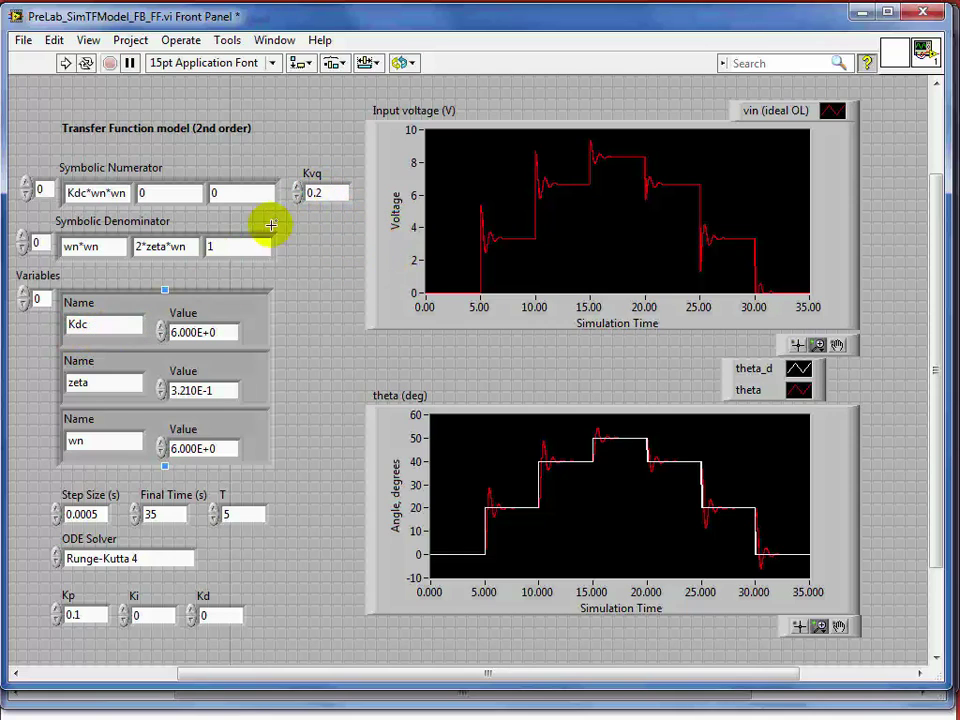
{"action": "left_click", "coordinate": [65, 62]}
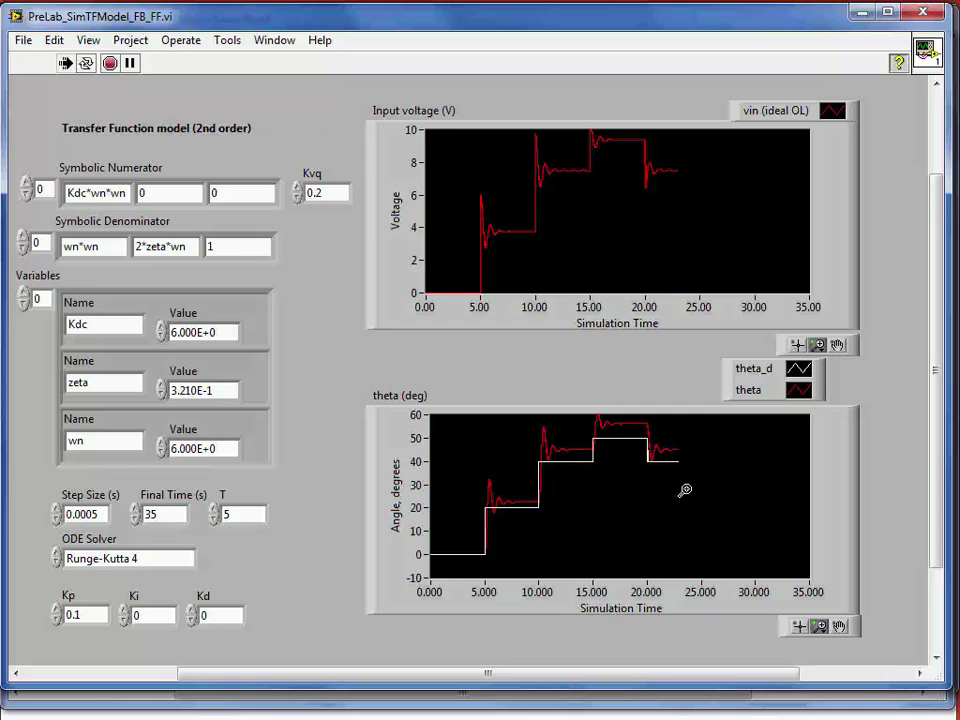
Step: Set Kp to 1 and rerun the simulation with the changed feedforward gain
{"action": "left_click", "coordinate": [80, 614]}
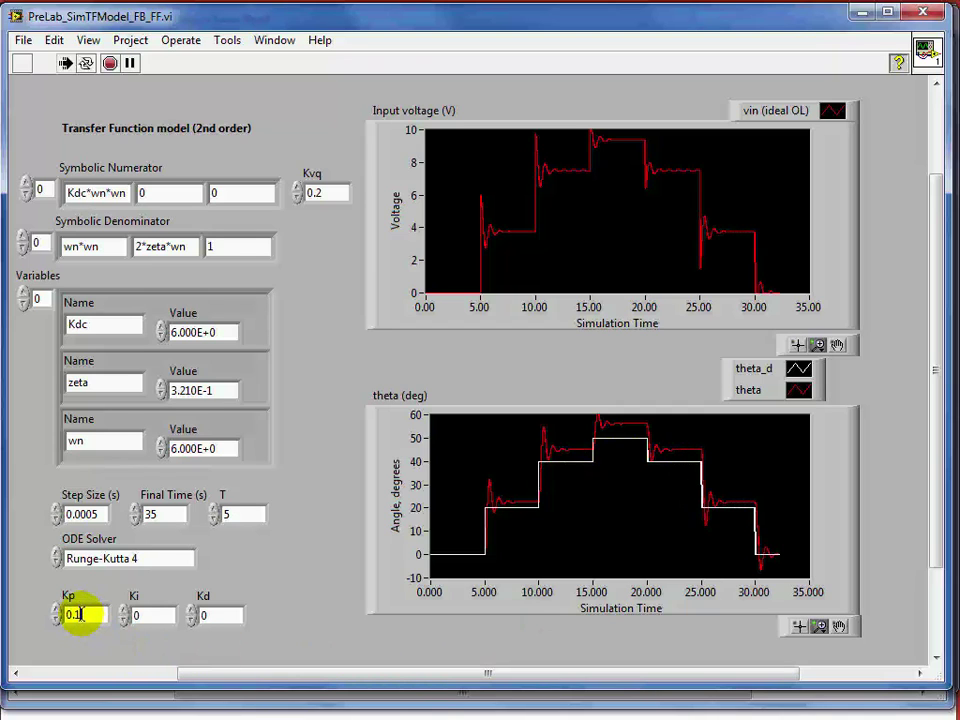
{"action": "left_click_drag", "start_coordinate": [81, 614], "coordinate": [56, 618]}
{"action": "type", "text": "1"}
{"action": "left_click", "coordinate": [240, 618]}
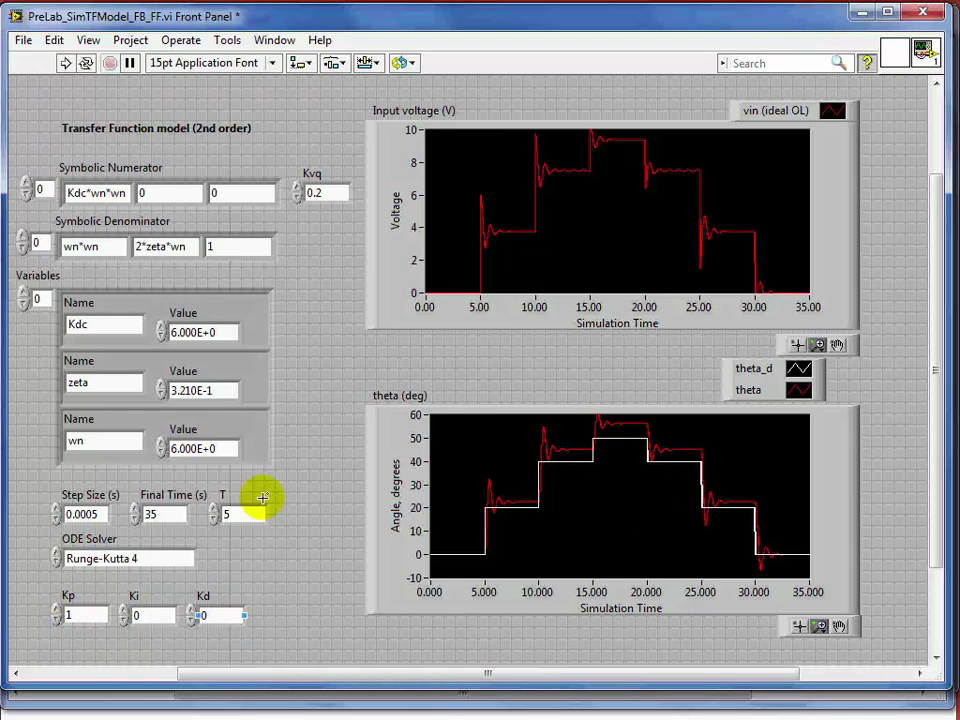
{"action": "left_click", "coordinate": [66, 62]}
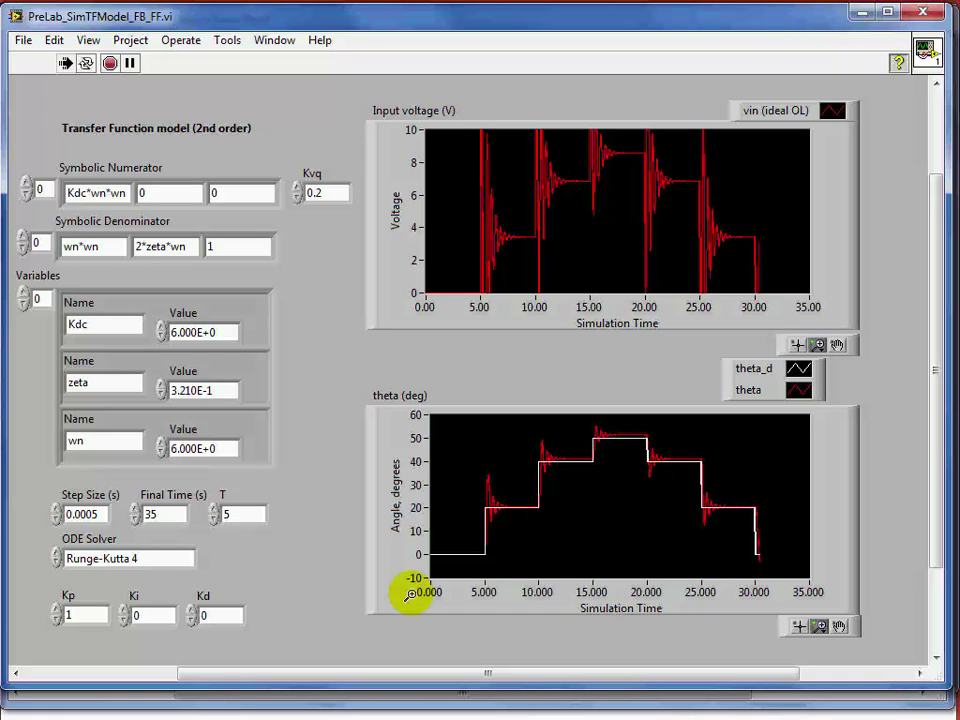
Step: Set the integral gain Ki to 0.5
{"action": "double_click", "coordinate": [143, 615]}
{"action": "type", "text": "0"}
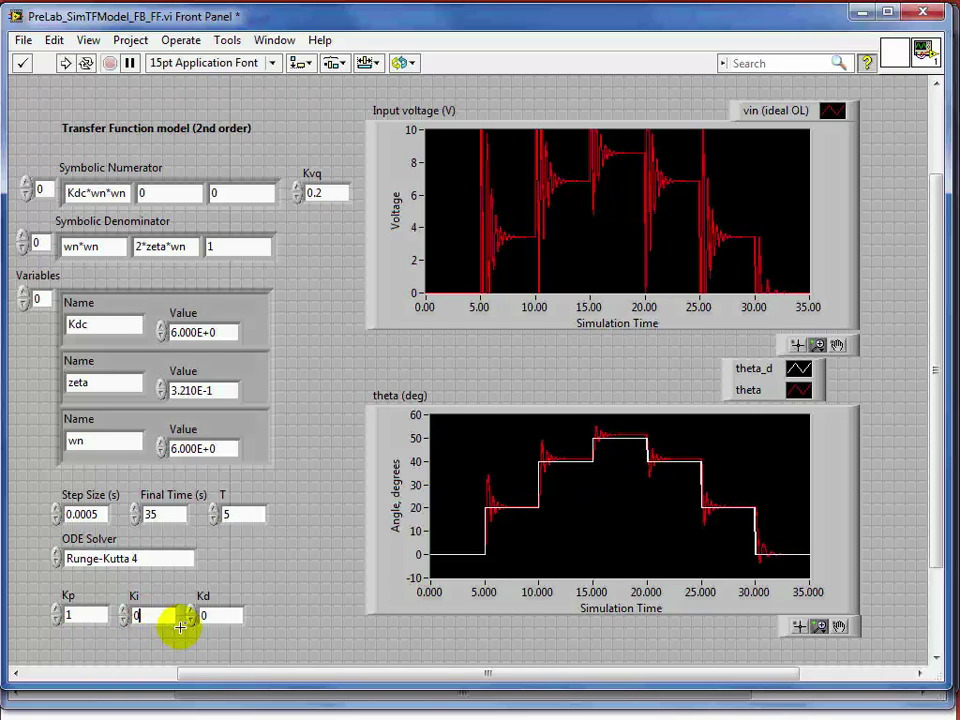
{"action": "type", "text": "."}
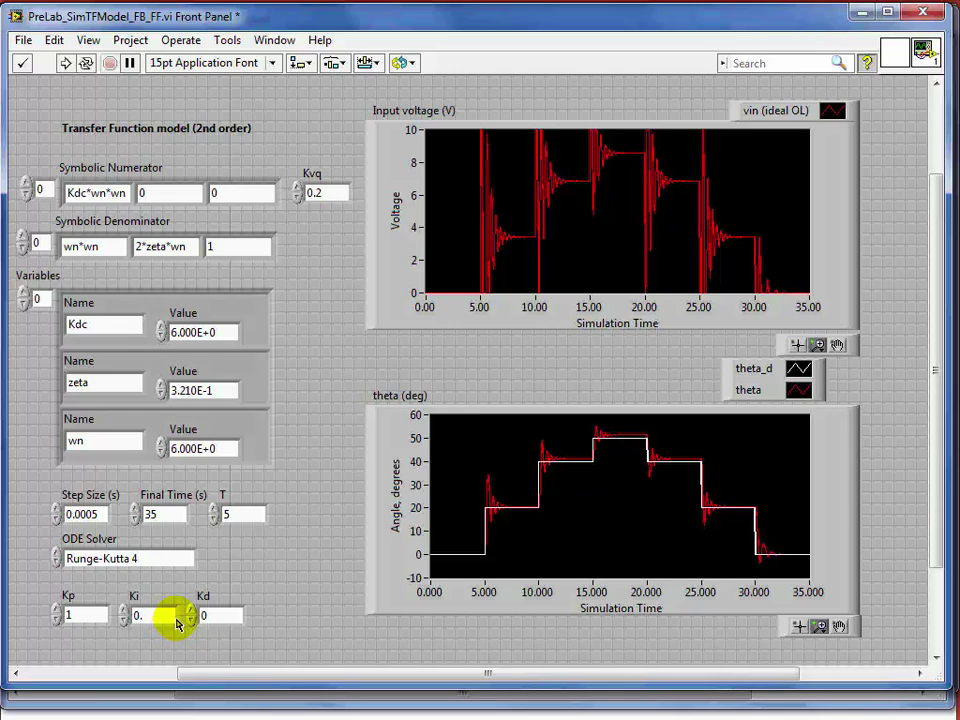
{"action": "type", "text": "5"}
{"action": "left_click", "coordinate": [307, 392]}
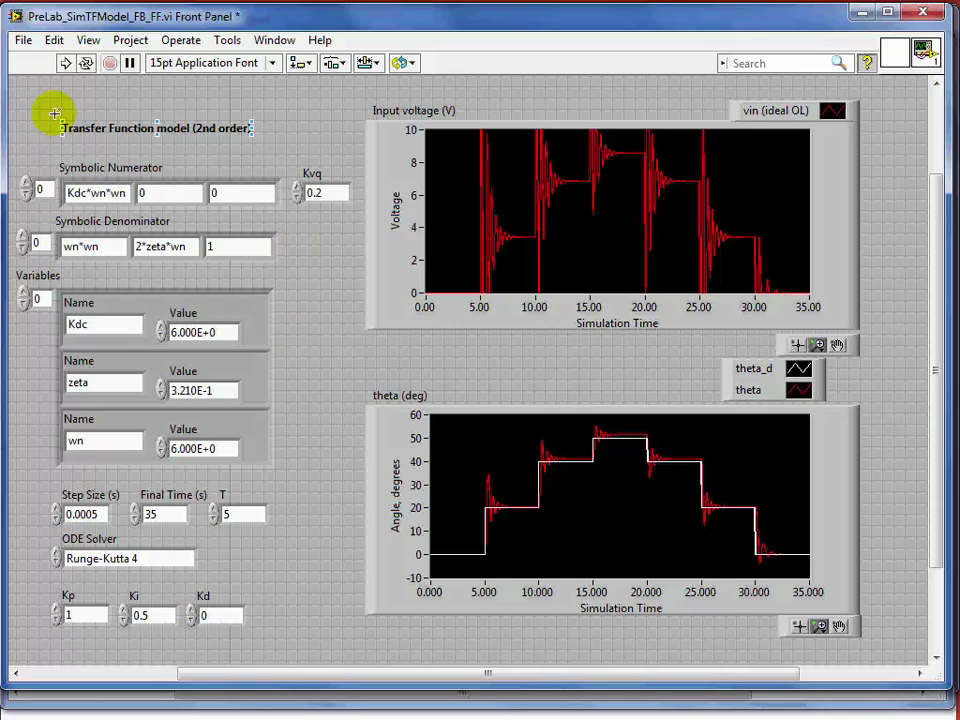
Step: Set the proportional gain Kp to 0.5 and rerun the simulation with the new integral gain
{"action": "double_click", "coordinate": [76, 617]}
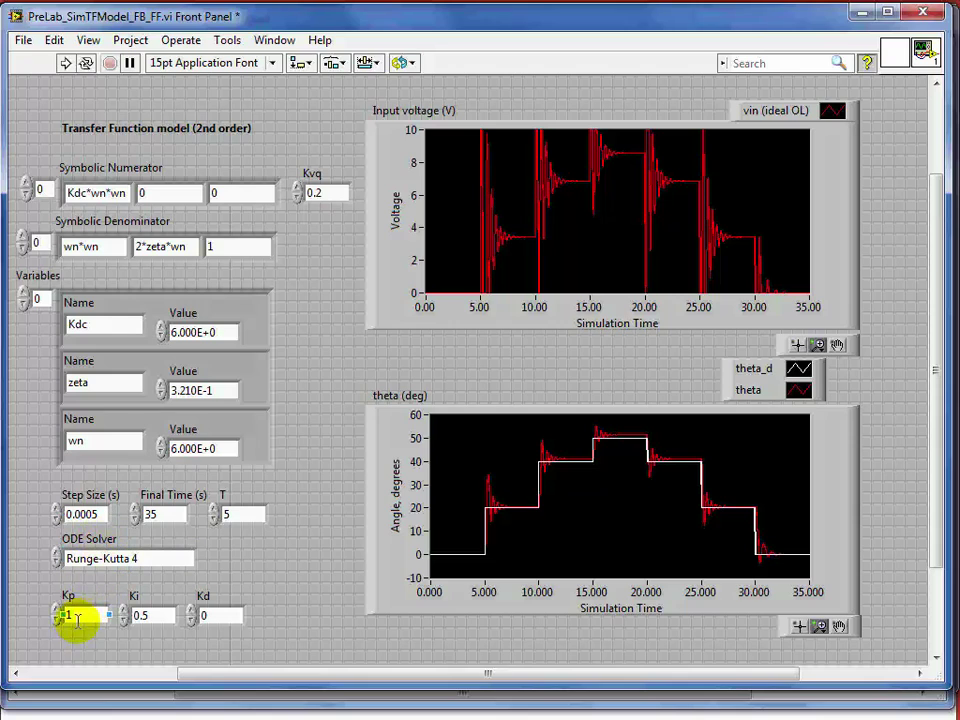
{"action": "double_click", "coordinate": [64, 614]}
{"action": "type", "text": "."}
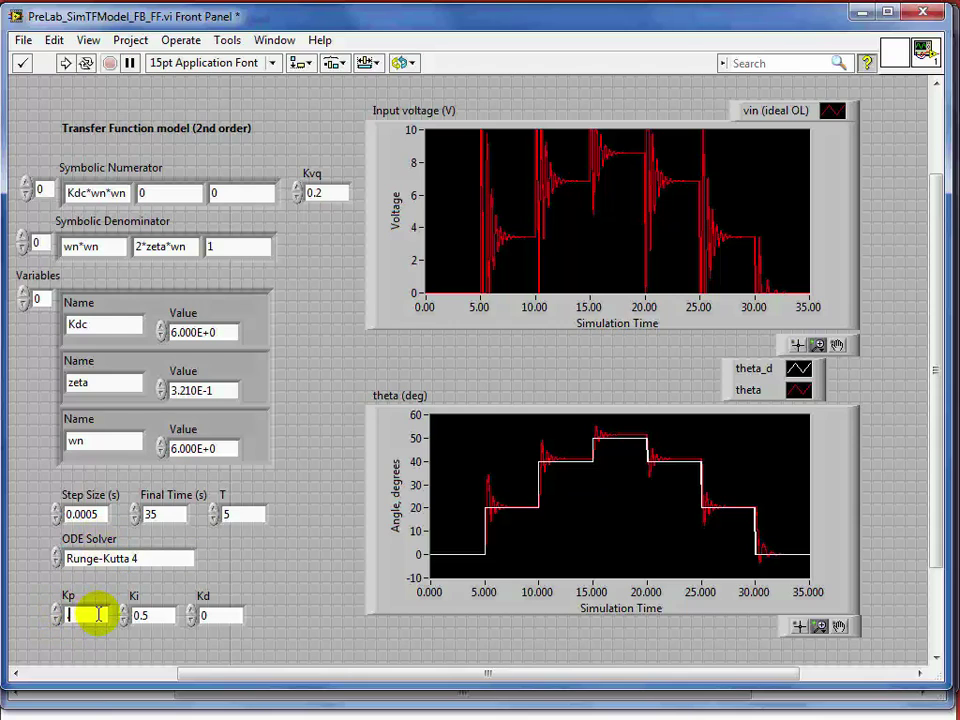
{"action": "type", "text": "0.5"}
{"action": "left_click", "coordinate": [64, 63]}
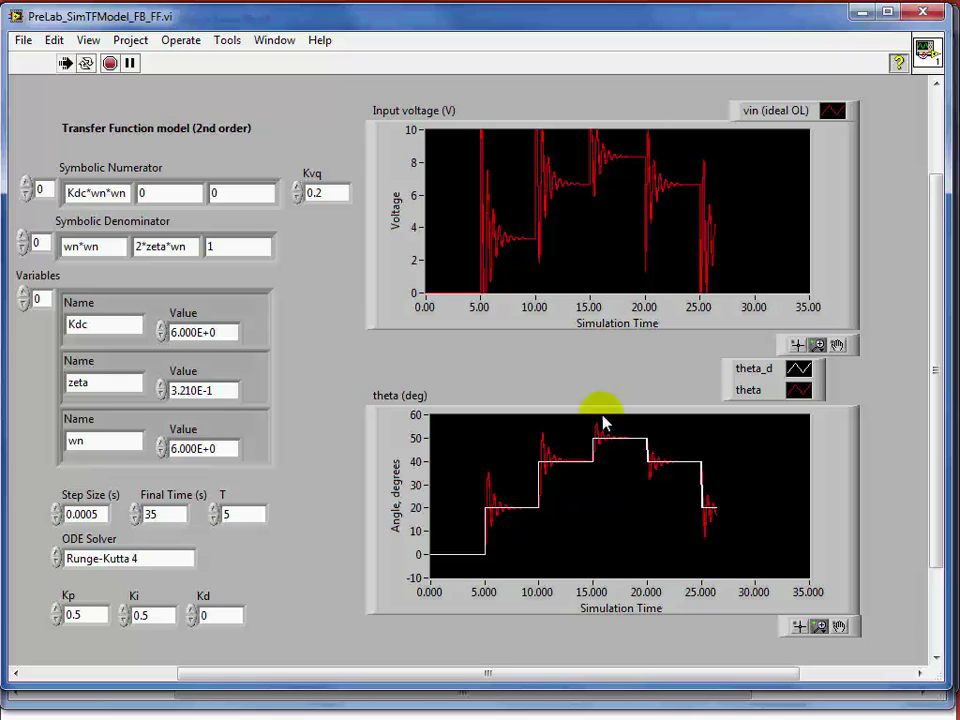
Step: Set the derivative gain Kd to 0.05 and rerun the simulation to examine the damping of the responses
{"action": "left_click", "coordinate": [208, 616]}
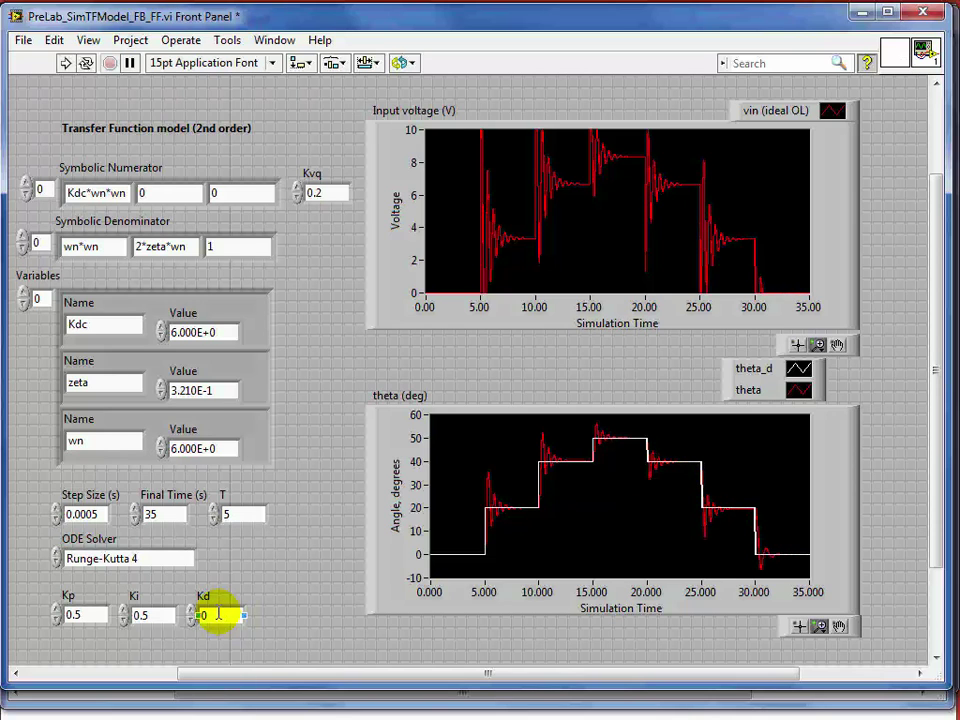
{"action": "type", "text": ".05"}
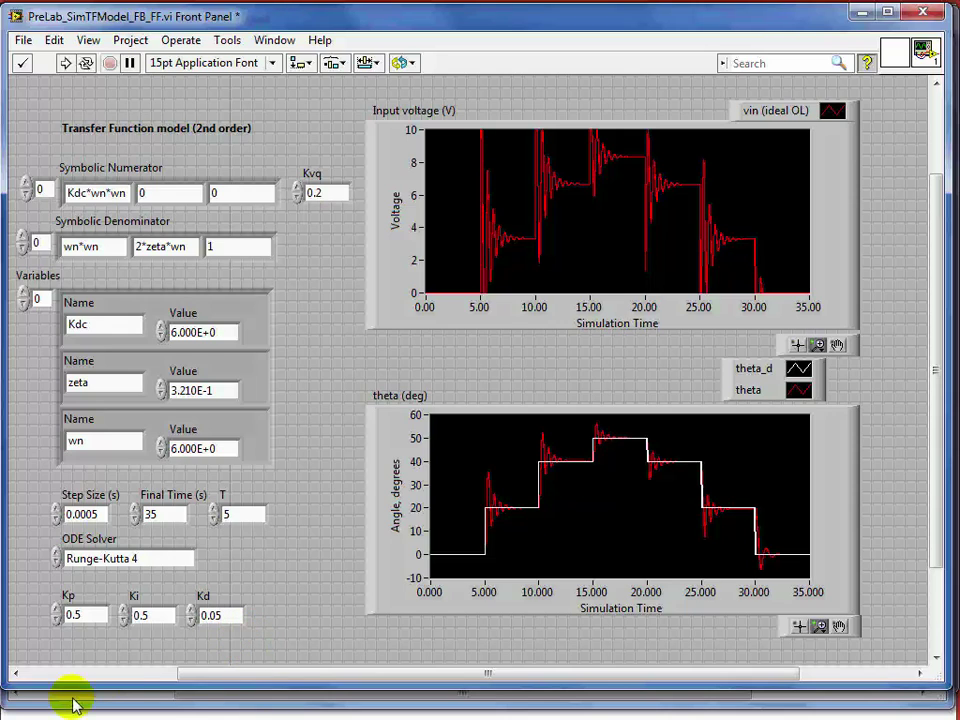
{"action": "left_click", "coordinate": [22, 63]}
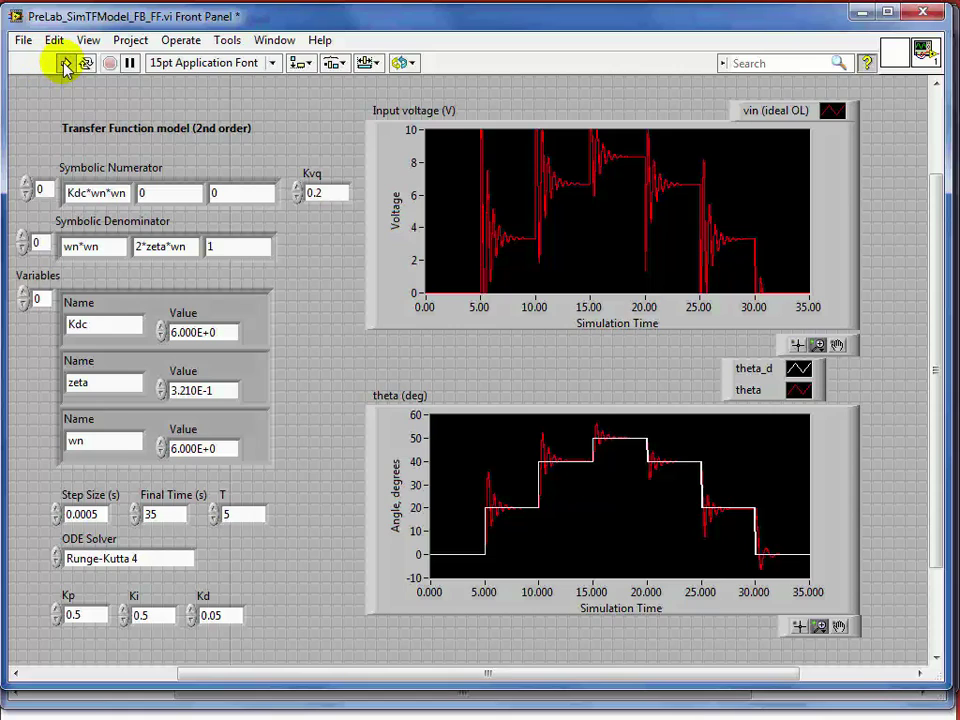
{"action": "left_click", "coordinate": [64, 62]}
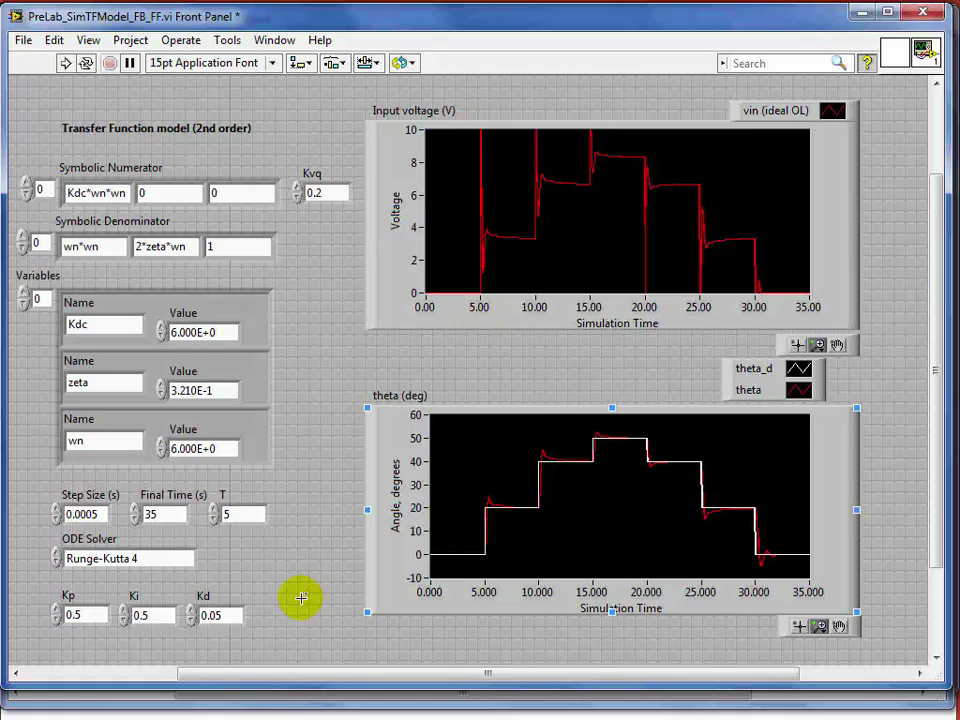
Step: Raise Ki to 0.6 and rerun the simulation
{"action": "left_click", "coordinate": [143, 615]}
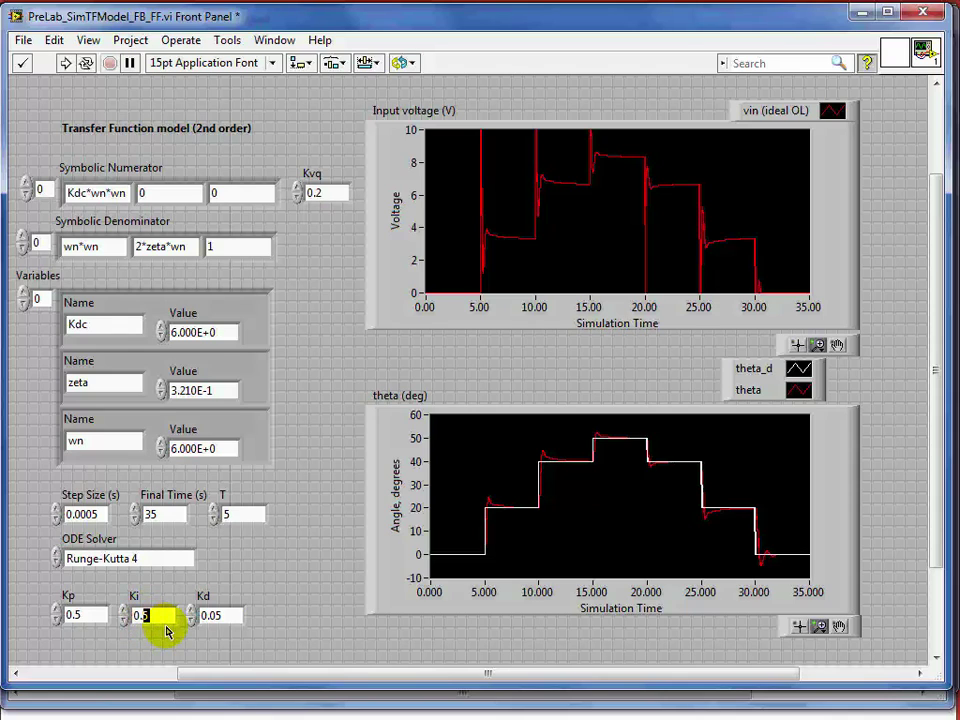
{"action": "type", "text": "6"}
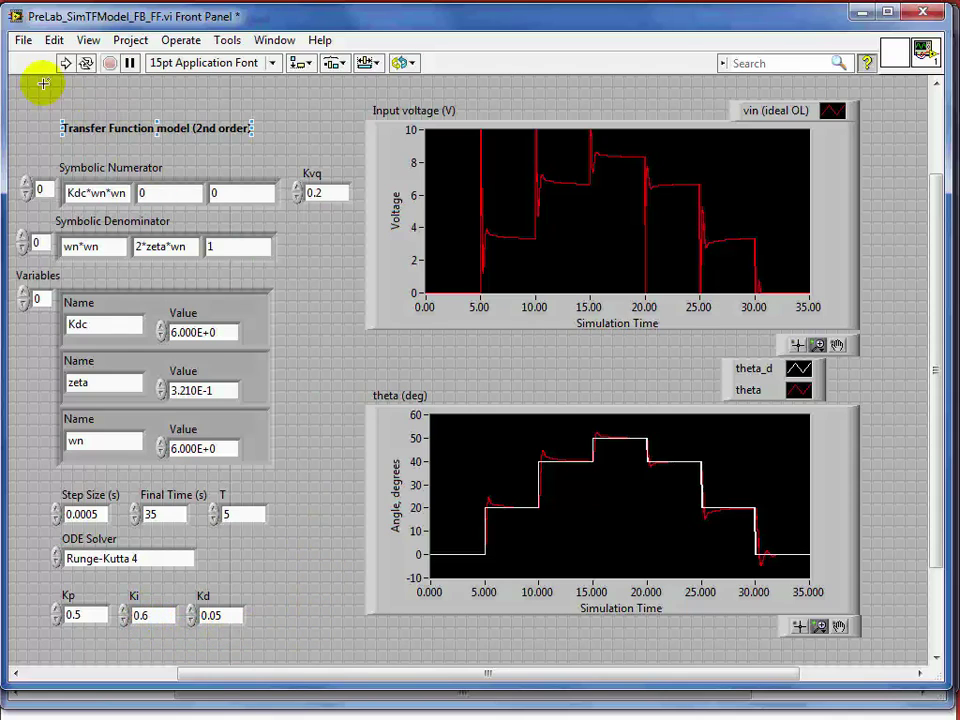
{"action": "left_click", "coordinate": [65, 63]}
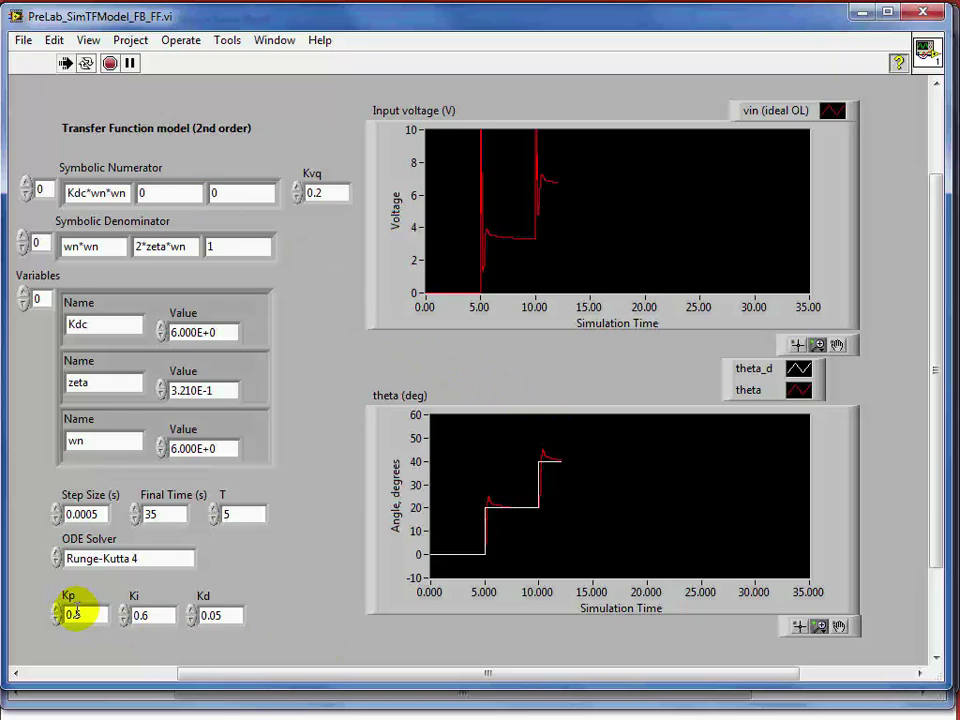
Step: Raise the proportional gain Kp to 0.7
{"action": "left_click_drag", "start_coordinate": [73, 613], "coordinate": [83, 613]}
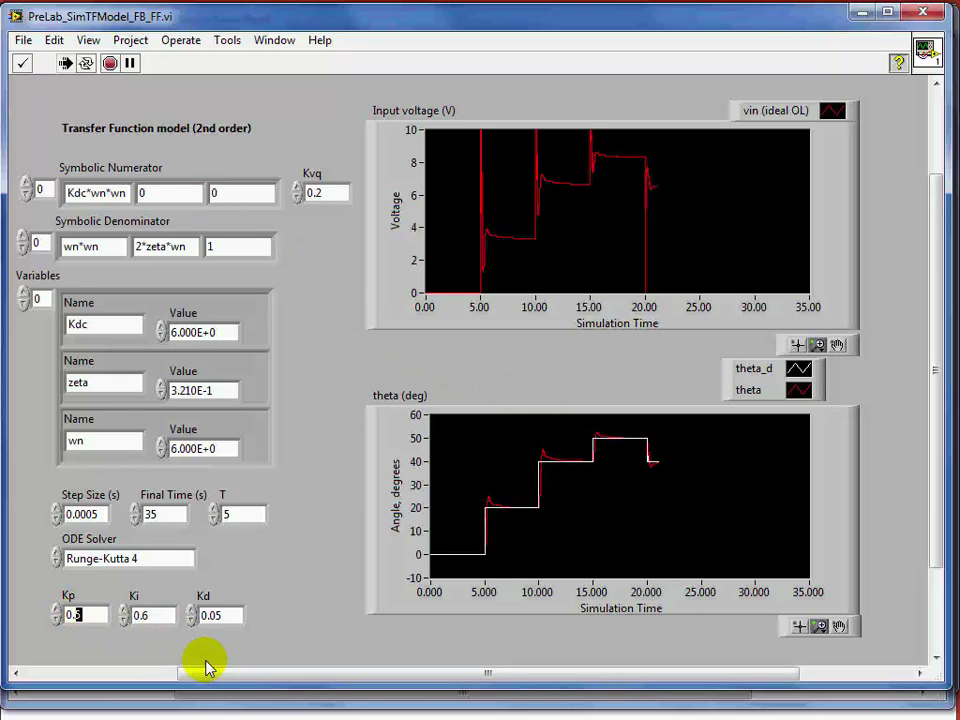
{"action": "type", "text": "7"}
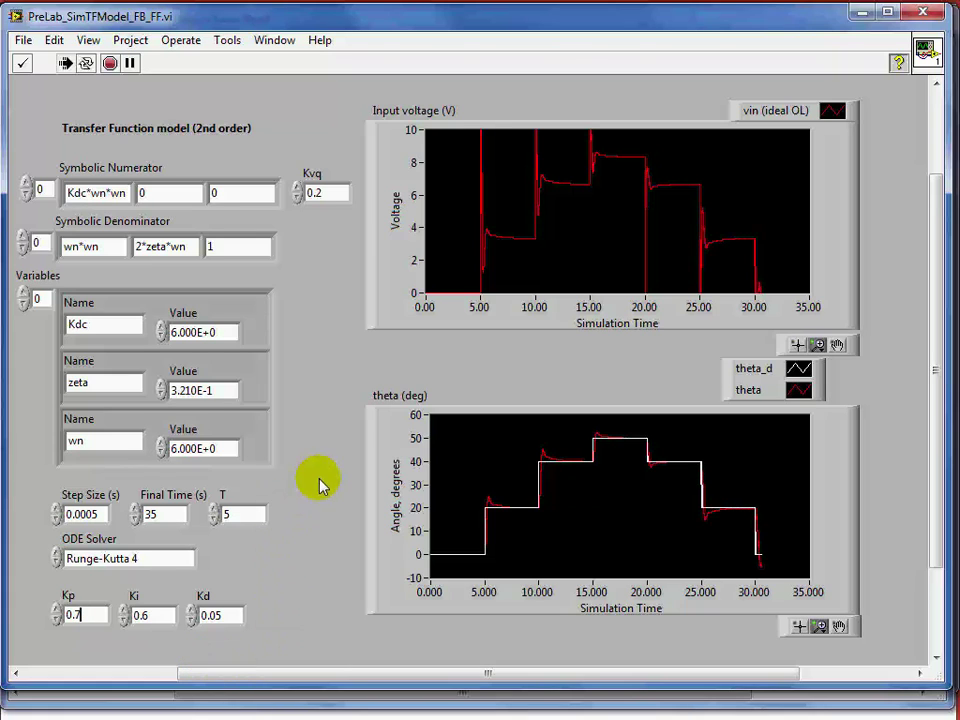
{"action": "key", "text": "Return"}
Step: Raise Kd to 0.07 and rerun the simulation to inspect the overshoot in the theta response
{"action": "left_click", "coordinate": [222, 617]}
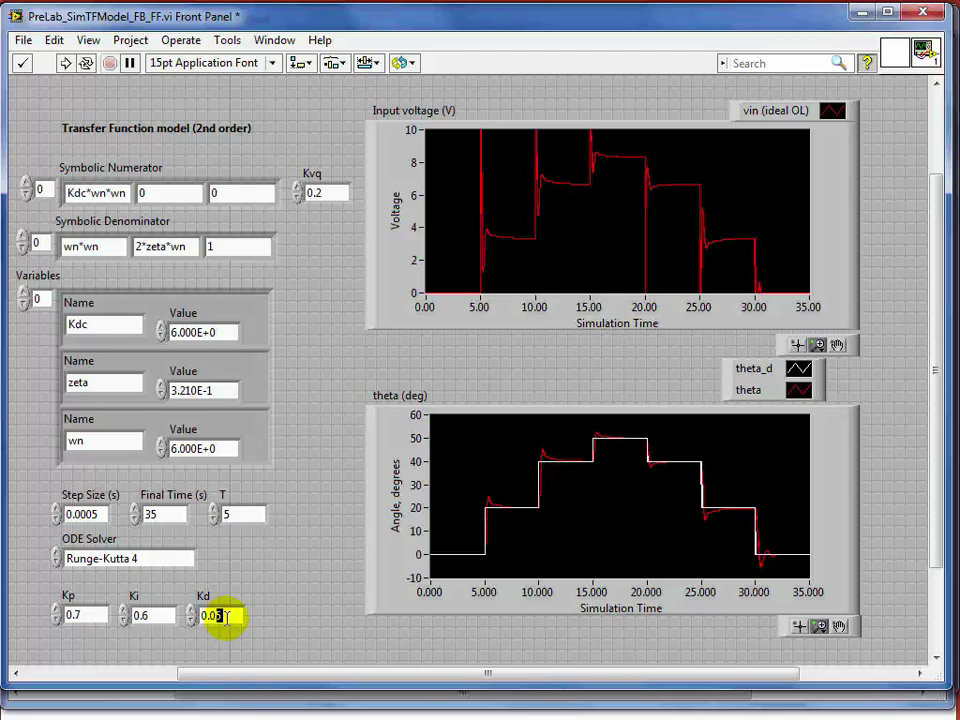
{"action": "left_click", "coordinate": [24, 61]}
{"action": "left_click", "coordinate": [65, 63]}
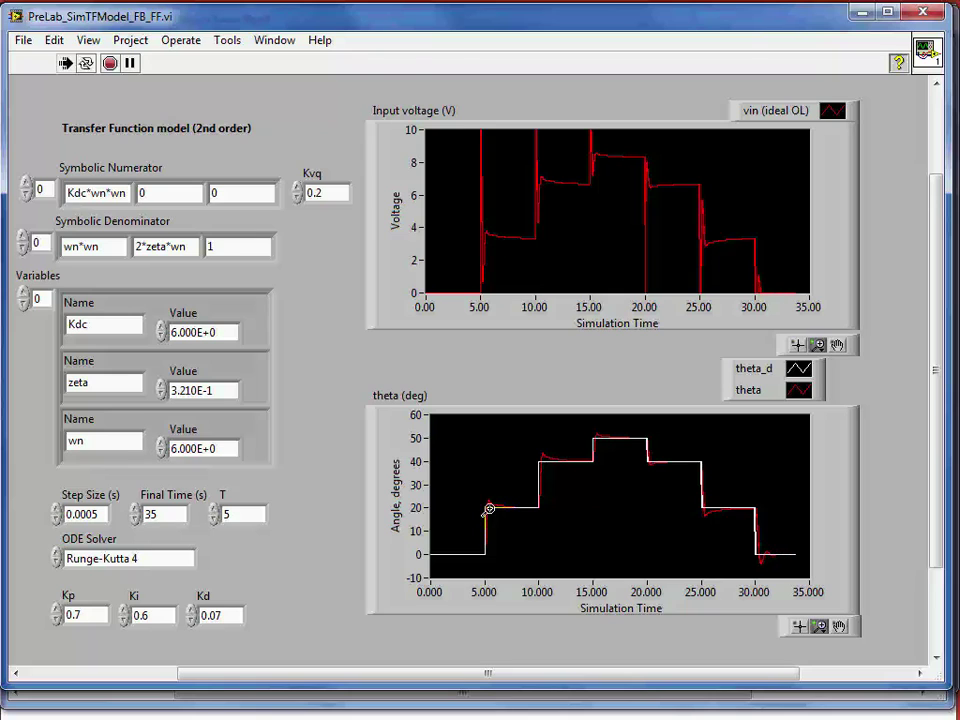
{"action": "left_click", "coordinate": [489, 527]}
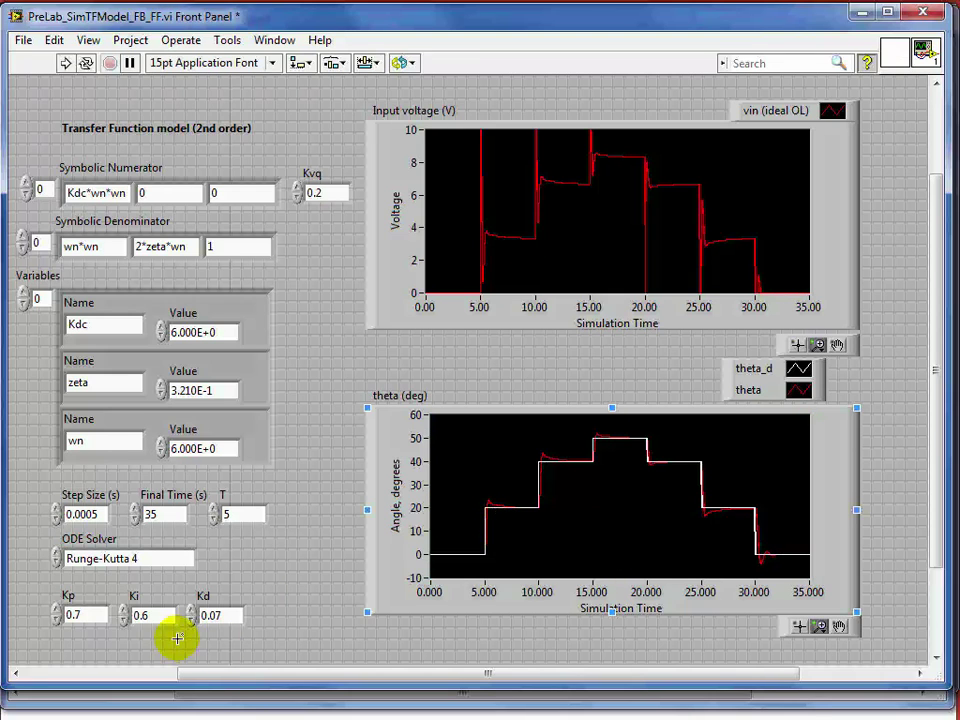
Step: Lower Kp to 0.25 and rerun the simulation to compare the voltage and theta responses
{"action": "left_click", "coordinate": [141, 614]}
{"action": "left_click", "coordinate": [80, 614]}
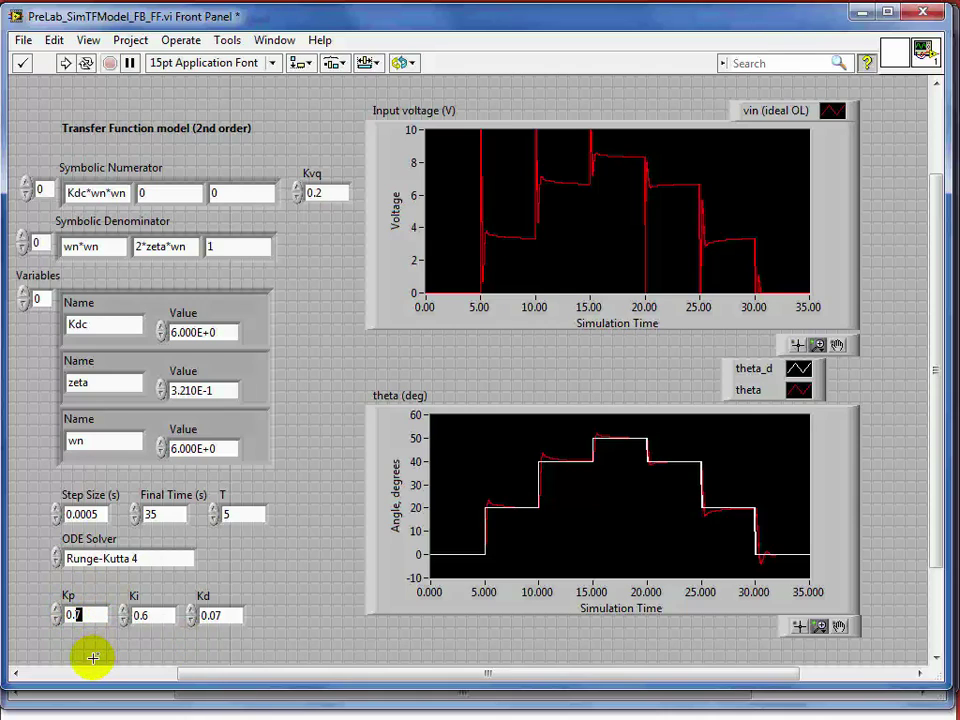
{"action": "type", "text": "25"}
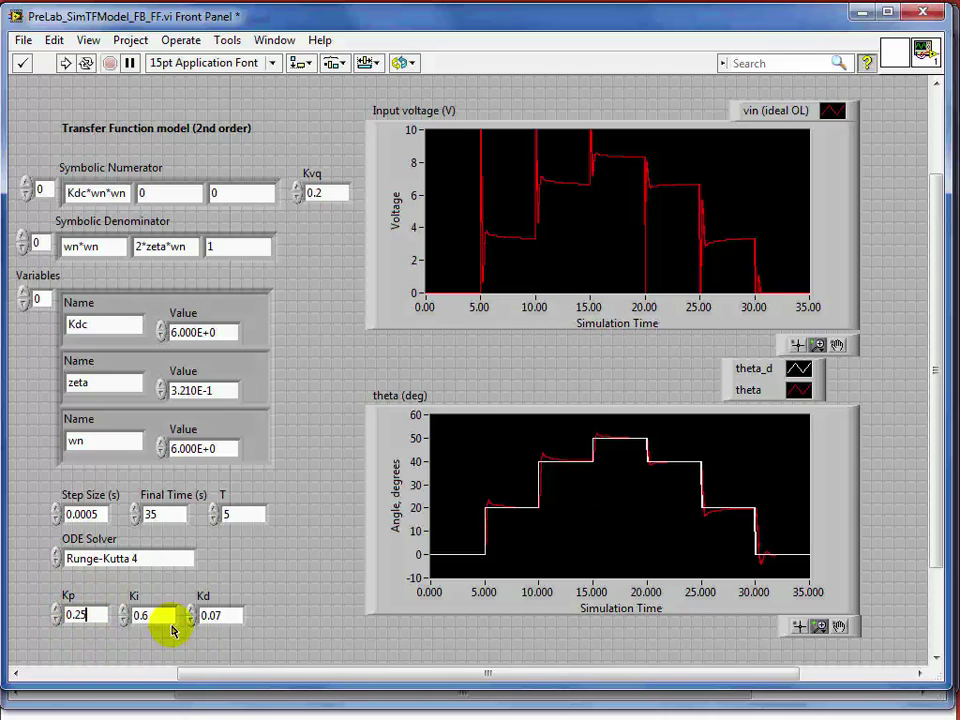
{"action": "left_click", "coordinate": [22, 62]}
{"action": "left_click", "coordinate": [64, 63]}
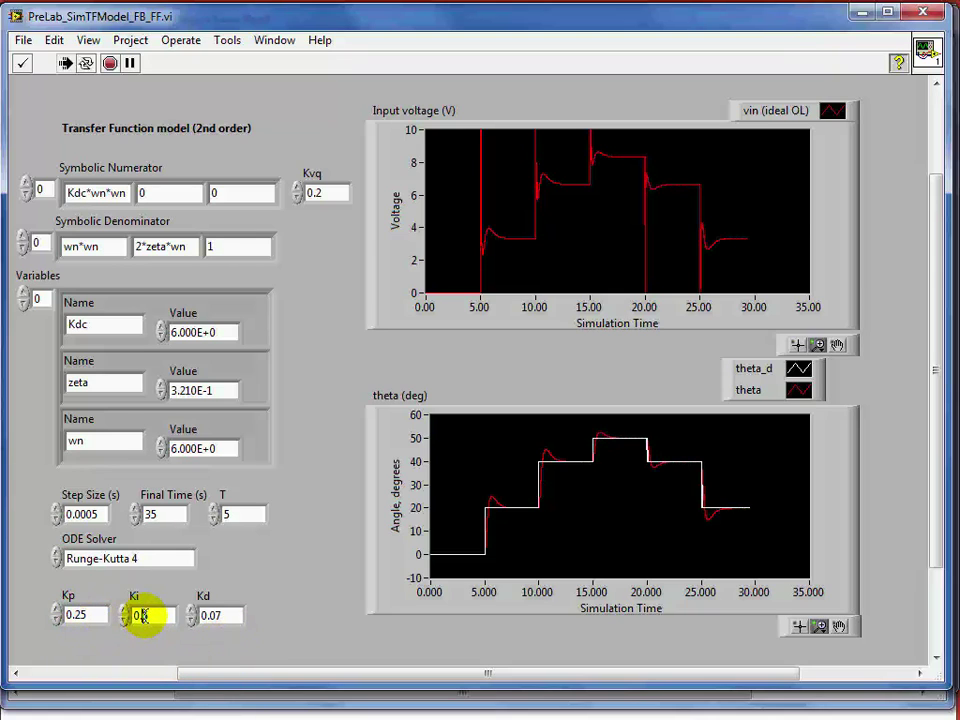
Step: Set Ki to 1 and rerun the simulation with the stronger integral action
{"action": "left_click_drag", "start_coordinate": [142, 615], "coordinate": [150, 615]}
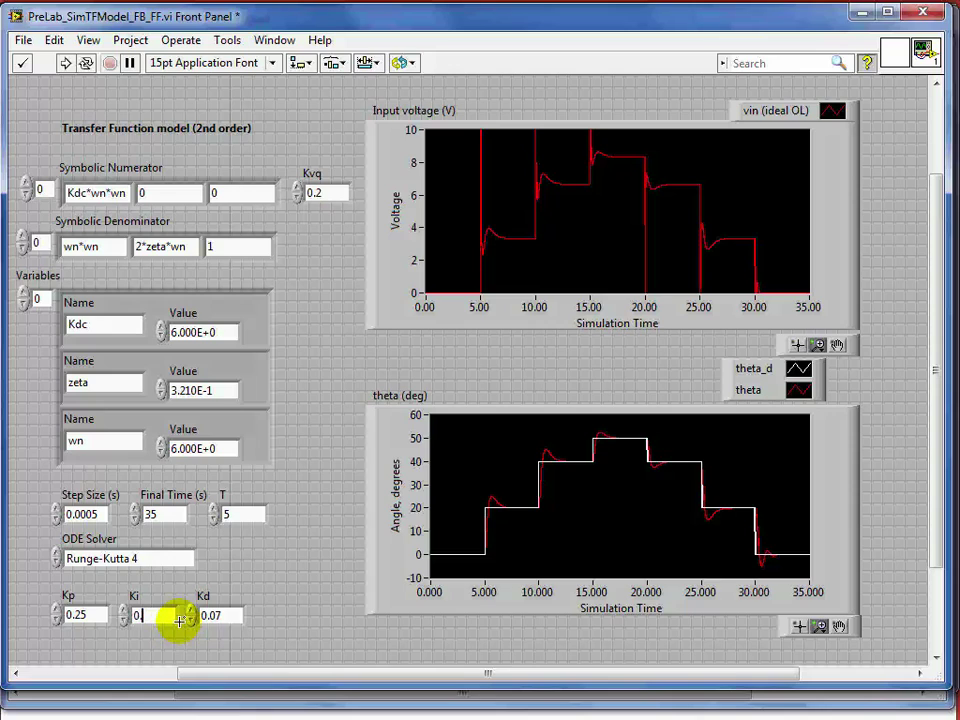
{"action": "type", "text": "1"}
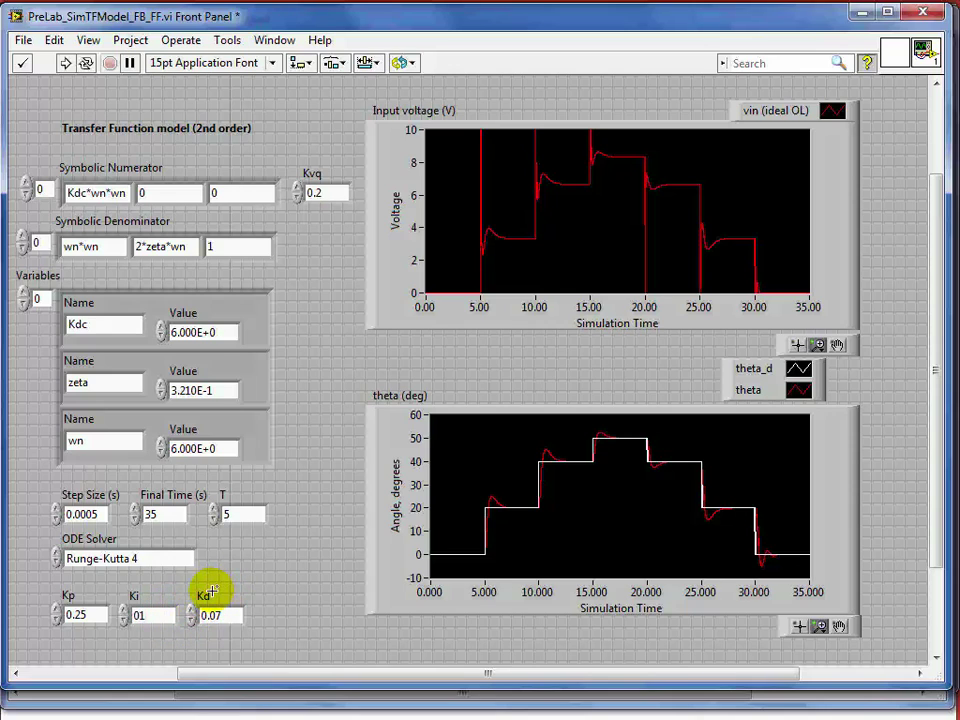
{"action": "type", "text": "0E-1"}
{"action": "left_click", "coordinate": [263, 583]}
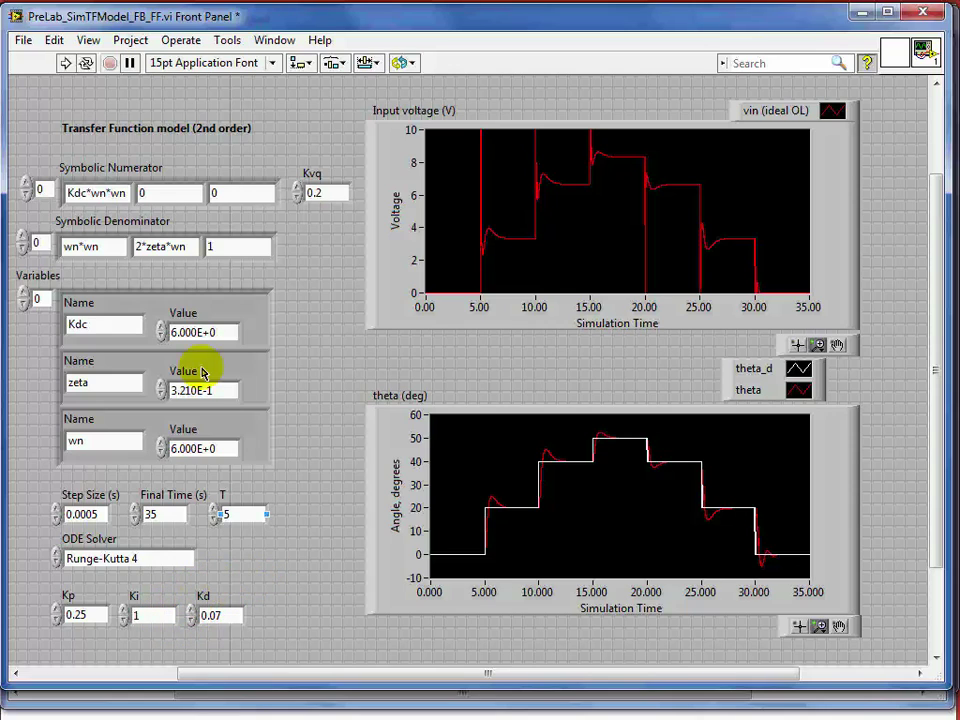
{"action": "left_click", "coordinate": [65, 63]}
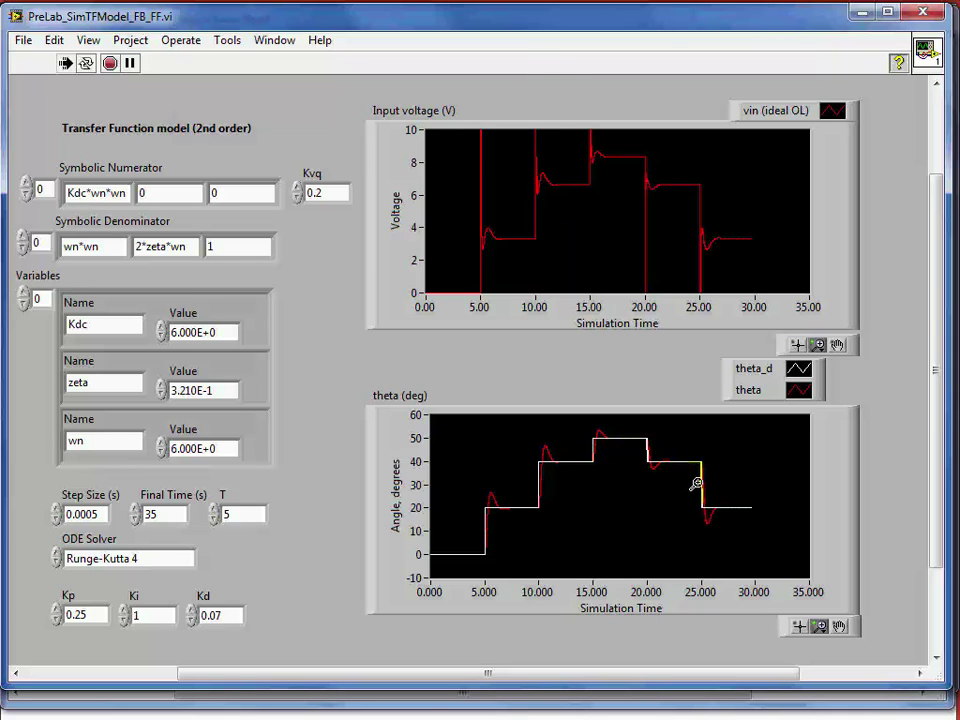
Step: Raise Kd to 0.7 and rerun the simulation
{"action": "left_click", "coordinate": [222, 615]}
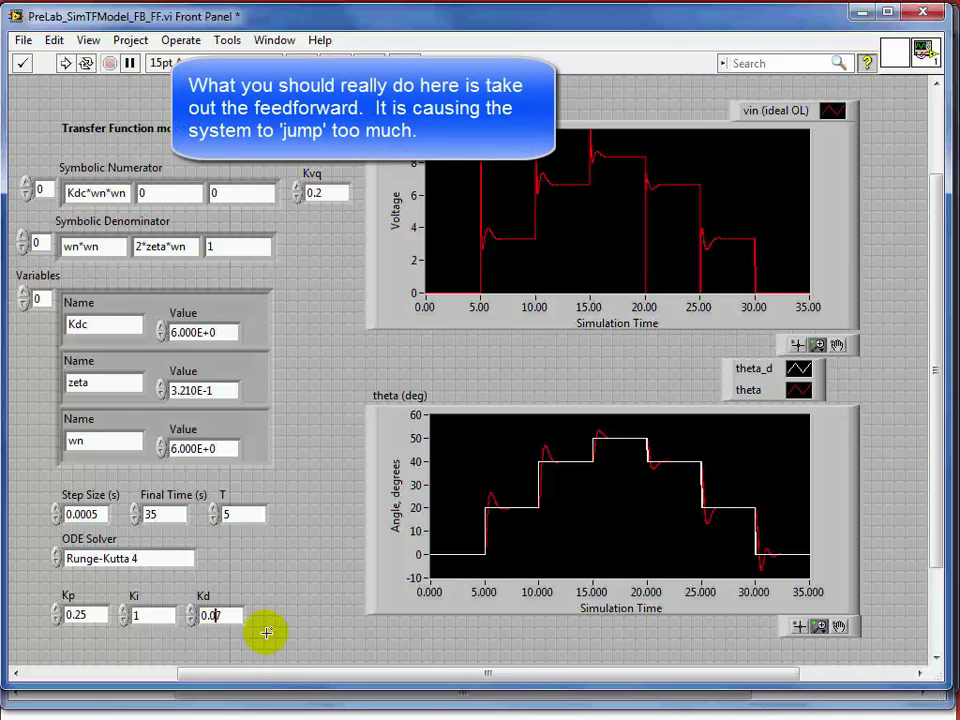
{"action": "key", "text": "BackSpace"}
{"action": "left_click", "coordinate": [84, 95]}
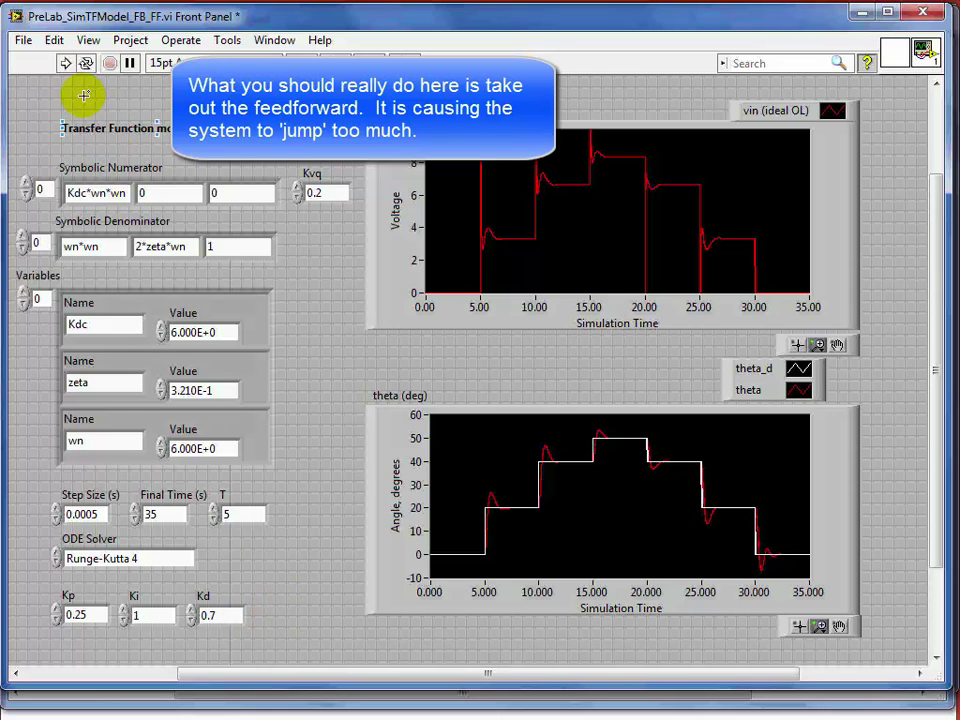
{"action": "left_click", "coordinate": [65, 63]}
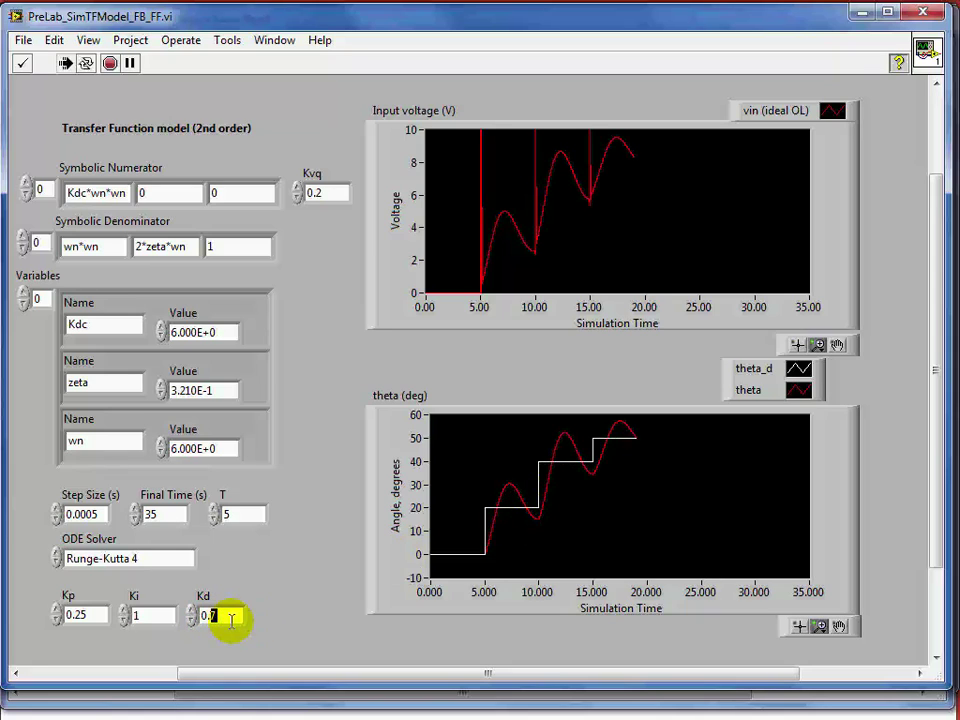
Step: Lower Kd to 0.2 and rerun the simulation
{"action": "type", "text": "2"}
{"action": "left_click", "coordinate": [321, 424]}
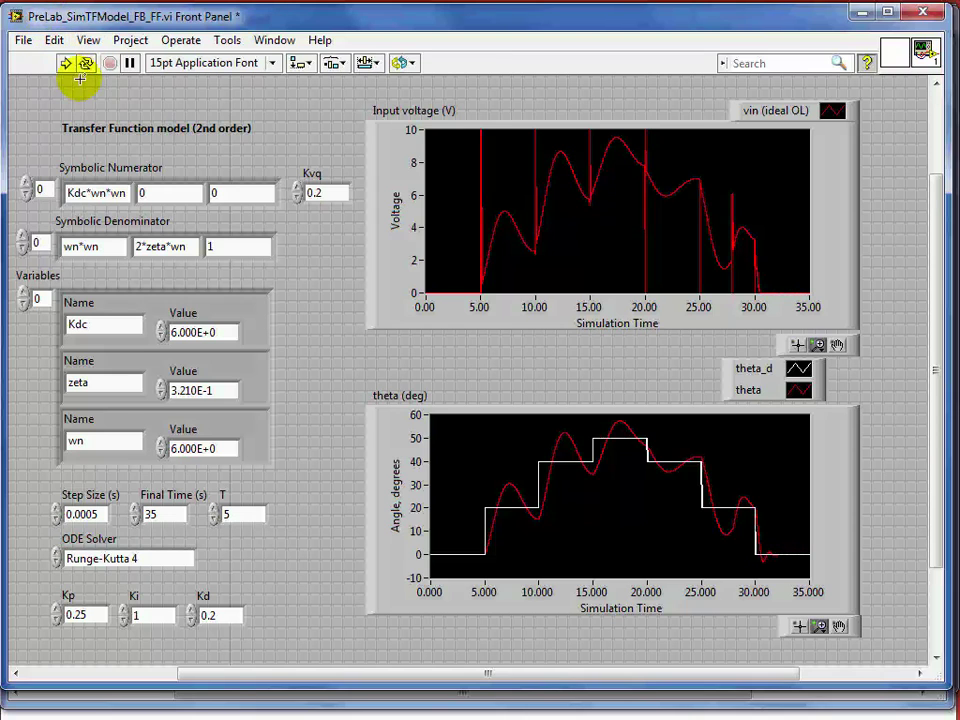
{"action": "left_click", "coordinate": [36, 242]}
{"action": "left_click", "coordinate": [110, 128]}
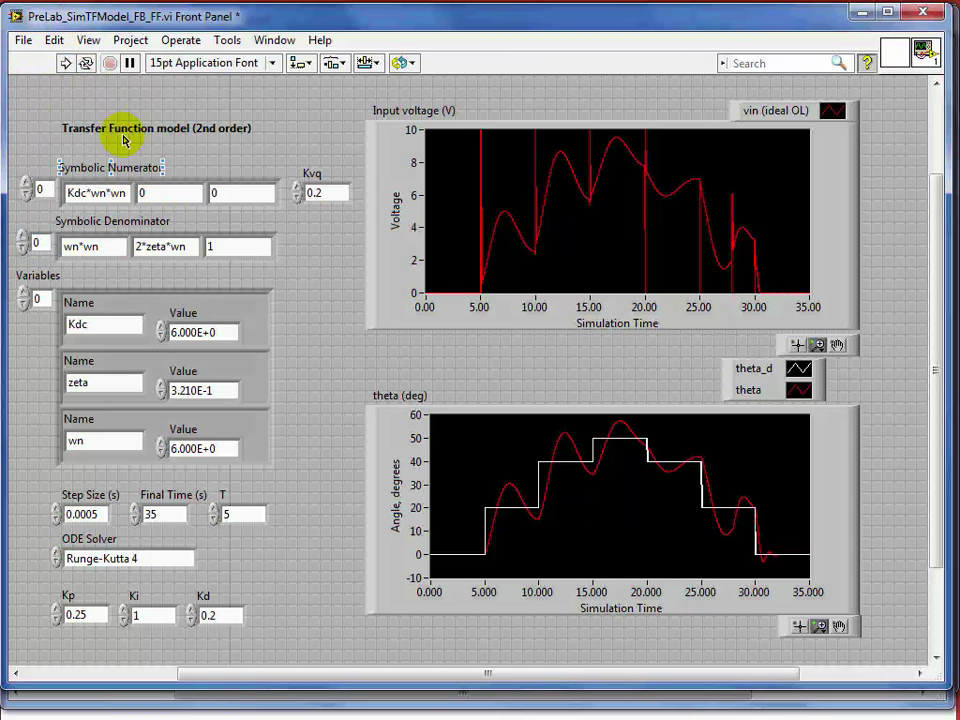
{"action": "left_click", "coordinate": [66, 64]}
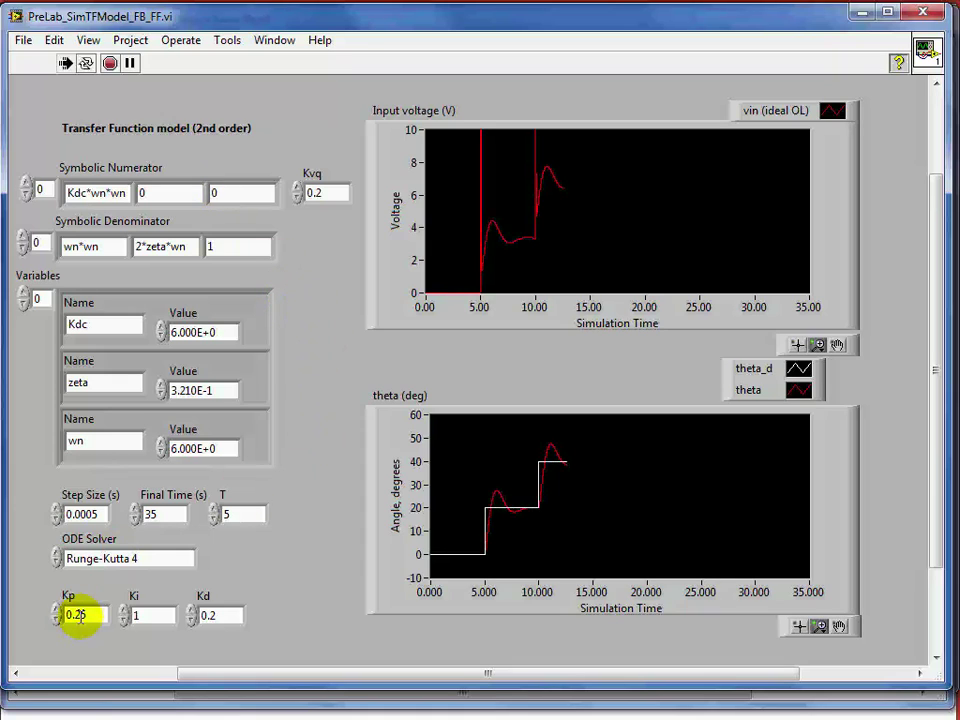
Step: Set Kp to 0.5 and rerun the simulation with the reduced derivative gain
{"action": "left_click_drag", "start_coordinate": [80, 614], "coordinate": [89, 614]}
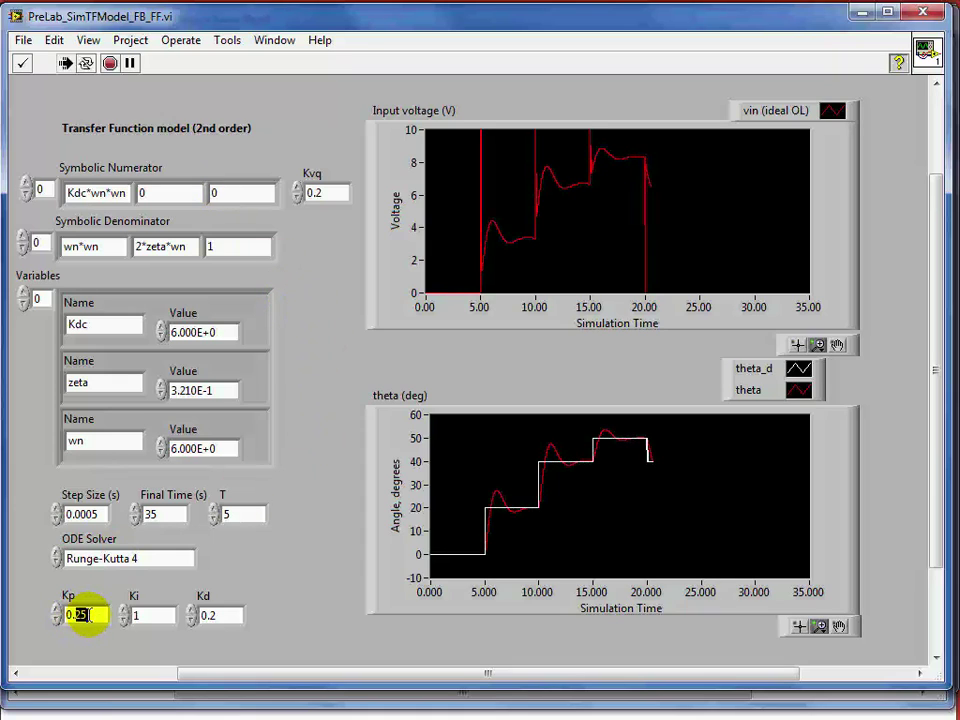
{"action": "type", "text": "5"}
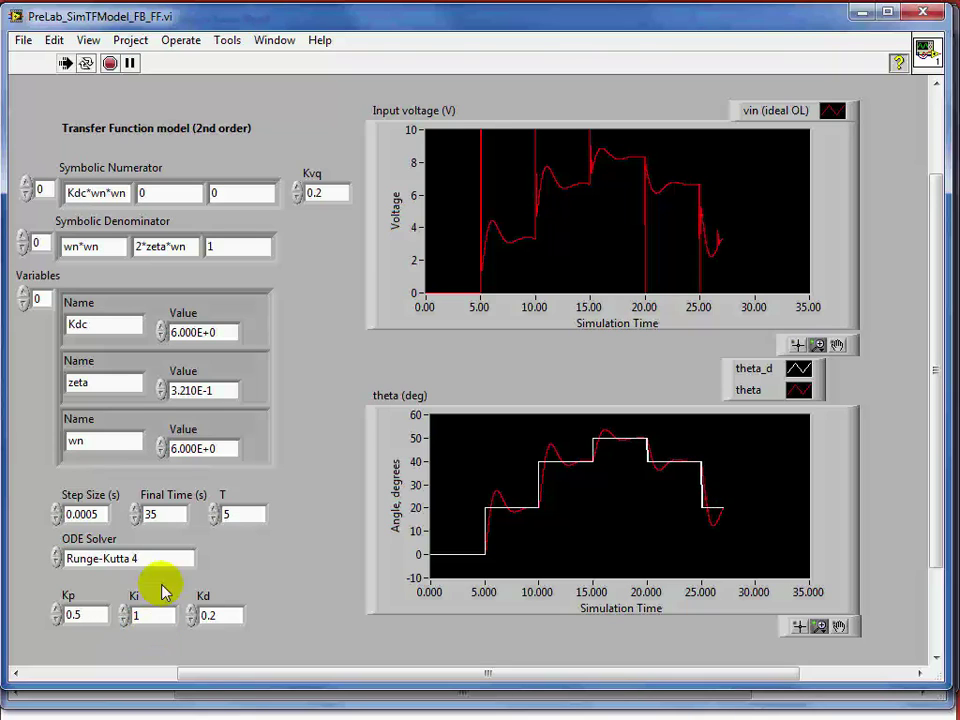
{"action": "left_click", "coordinate": [65, 63]}
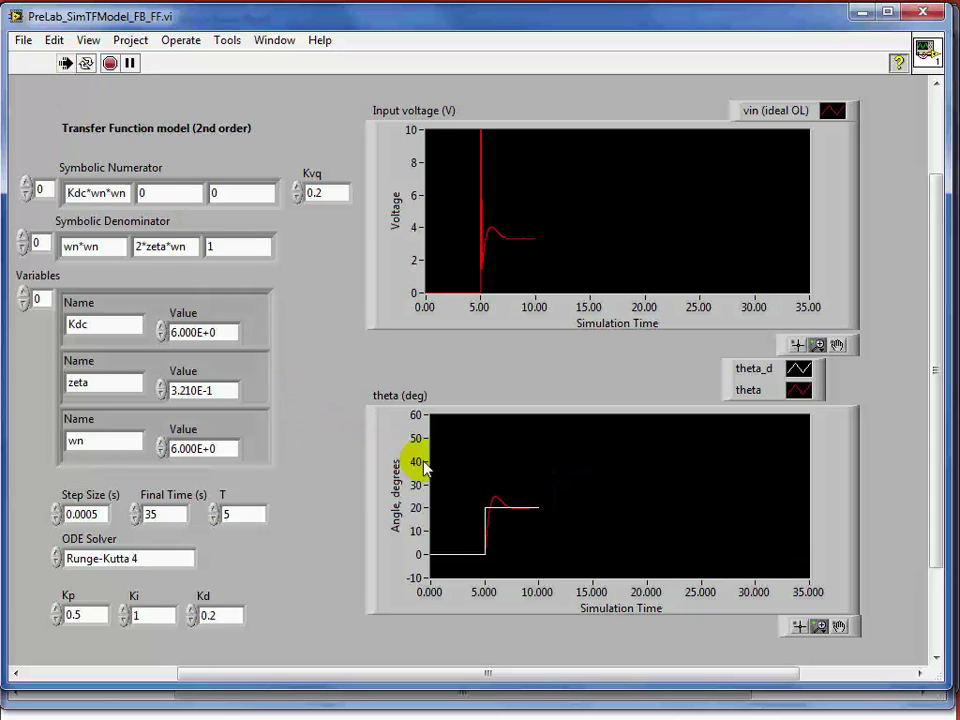
Step: Set Ki to 0.9 and rerun the simulation with the slightly reduced integral gain
{"action": "left_click", "coordinate": [156, 621]}
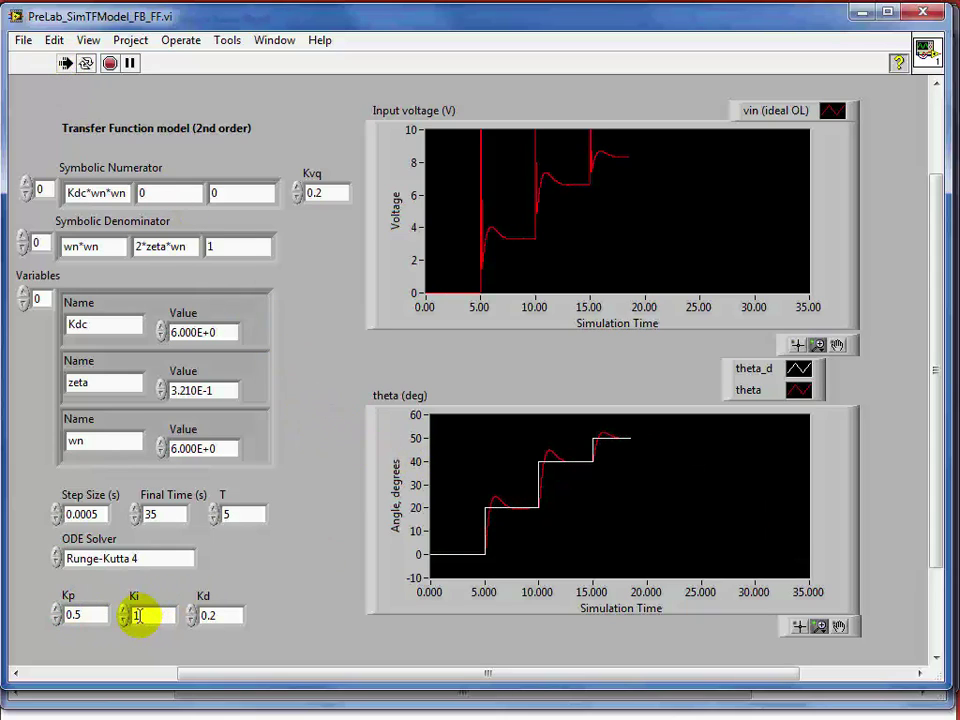
{"action": "left_click", "coordinate": [139, 616]}
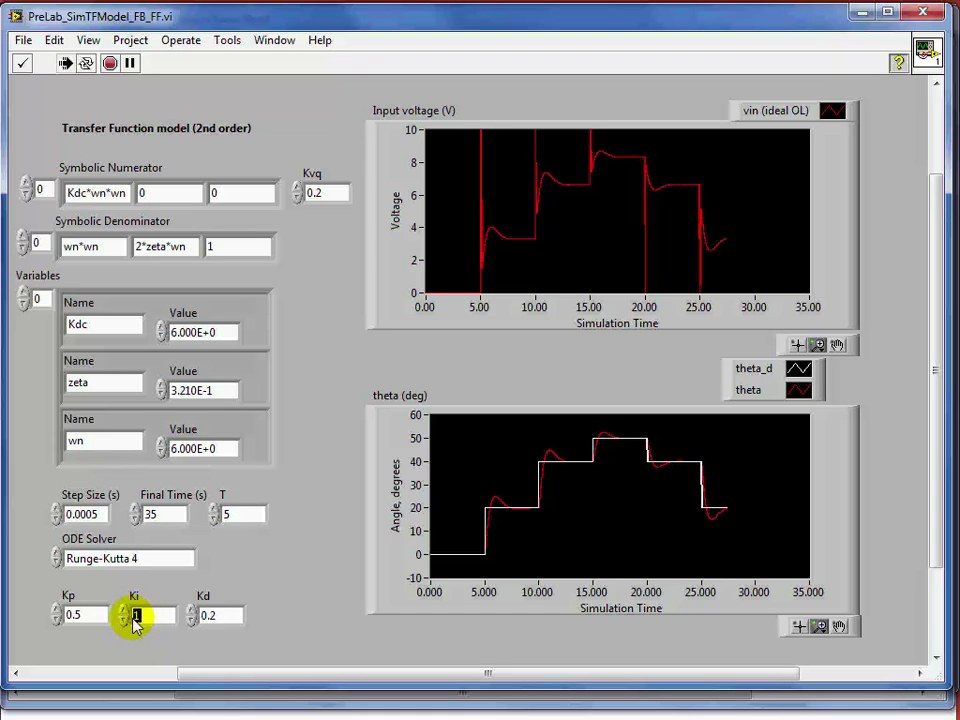
{"action": "type", "text": ".9"}
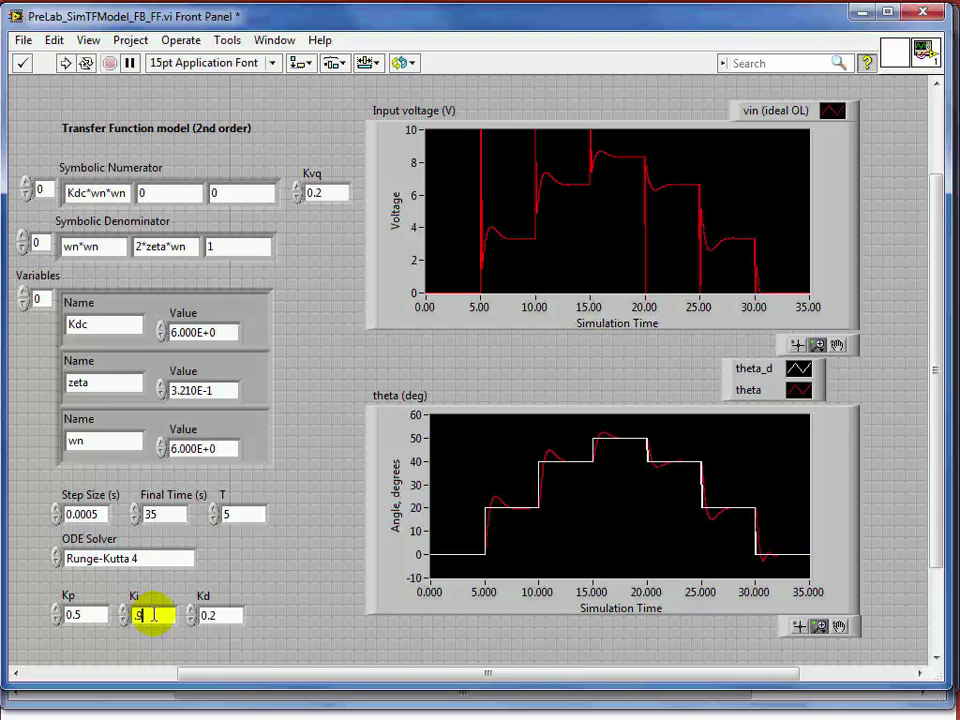
{"action": "left_click", "coordinate": [156, 134]}
{"action": "left_click", "coordinate": [66, 64]}
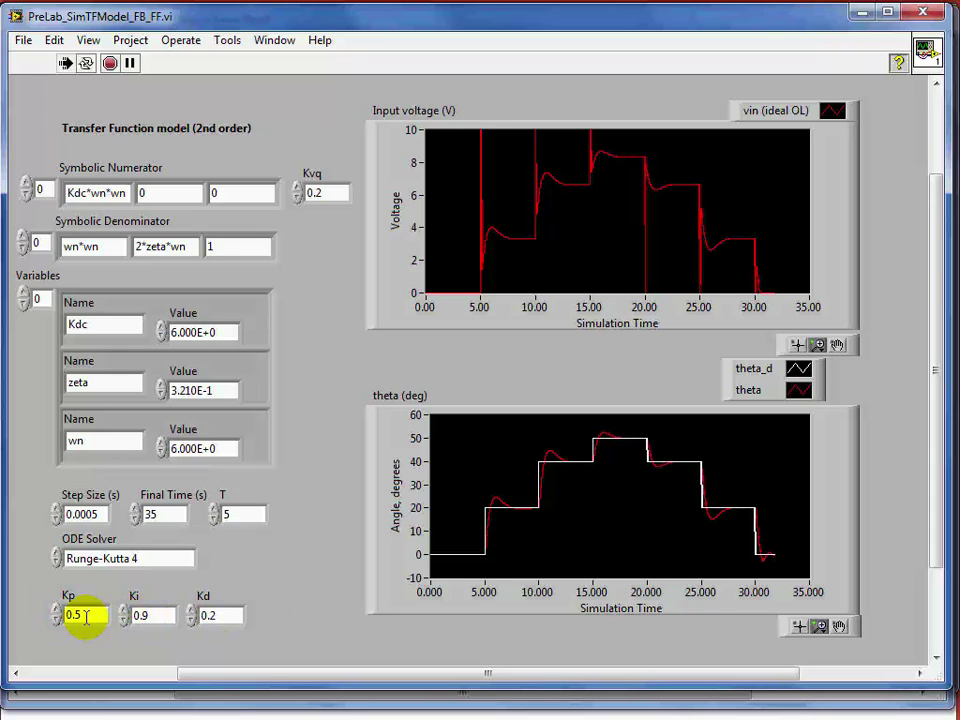
Step: Examine the input voltage and theta responses against the Kvq, Kp, Ki and Kd settings
{"action": "left_click", "coordinate": [512, 500]}
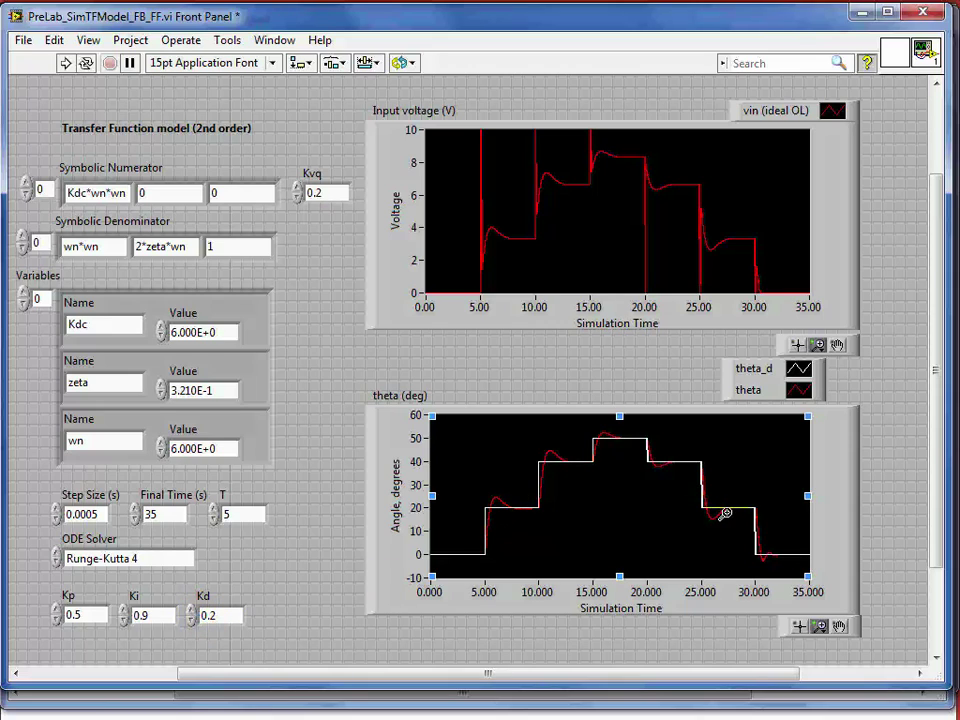
{"action": "left_click", "coordinate": [305, 193]}
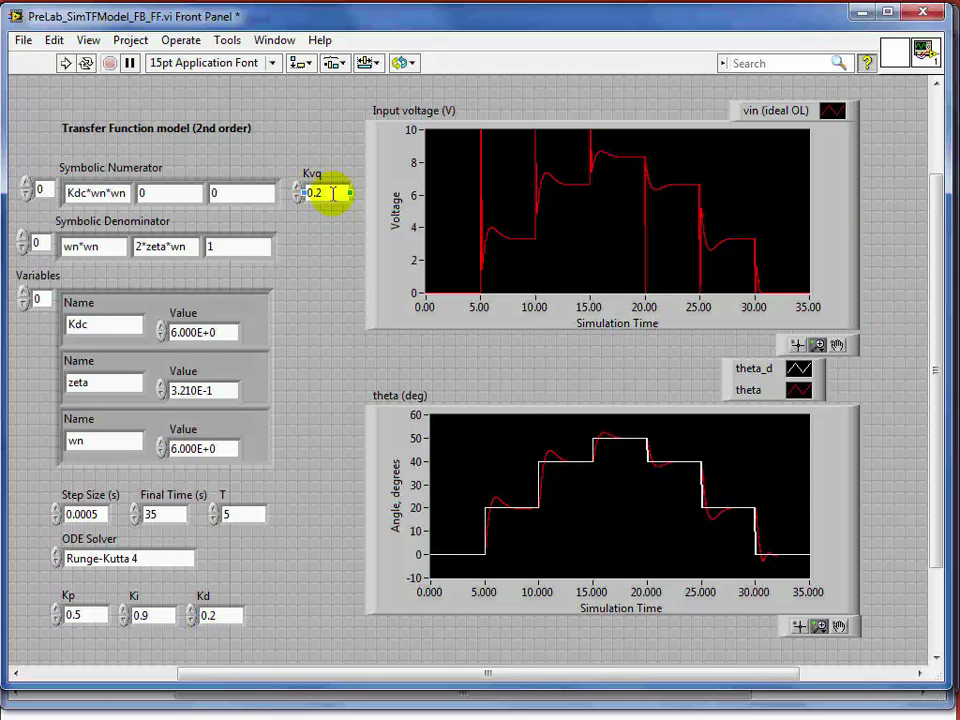
{"action": "left_click", "coordinate": [516, 451]}
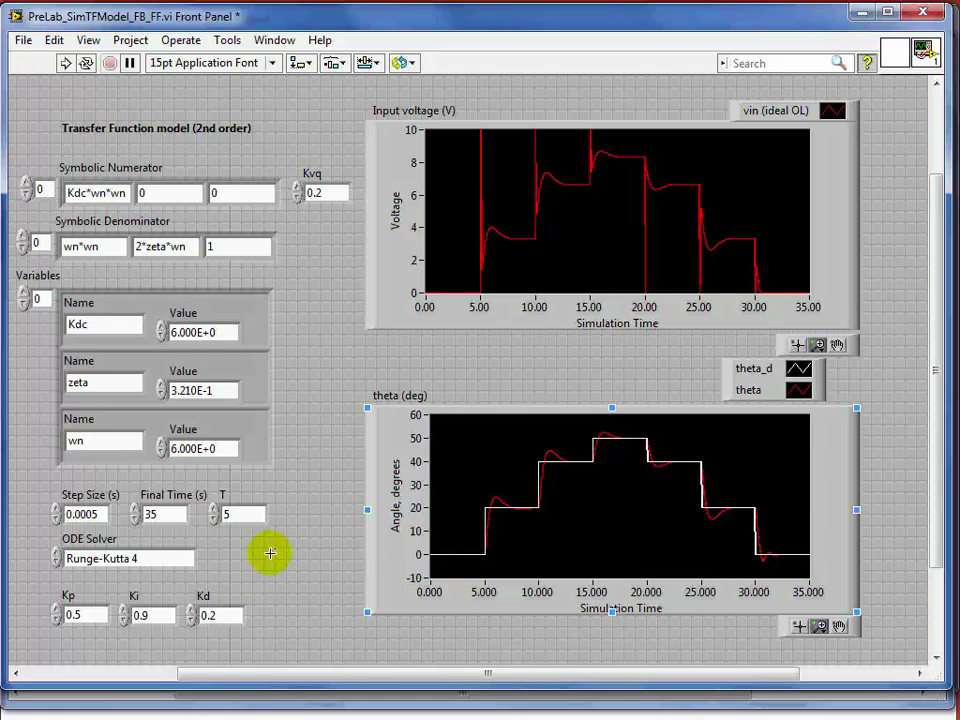
{"action": "left_click", "coordinate": [245, 512]}
{"action": "left_click", "coordinate": [251, 242]}
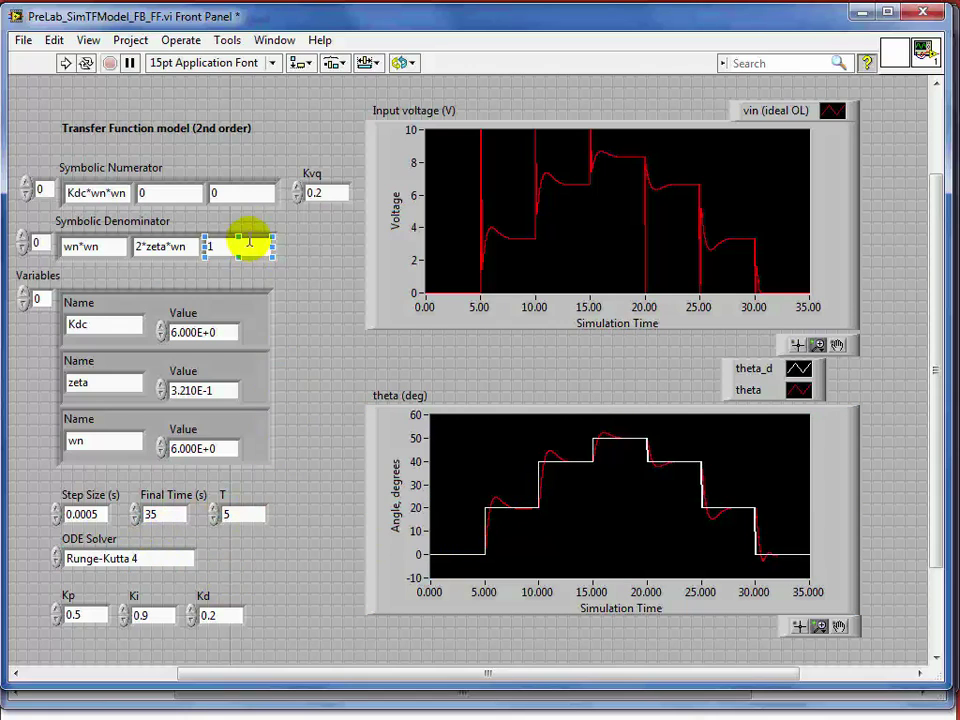
{"action": "left_click", "coordinate": [536, 317]}
{"action": "left_click", "coordinate": [509, 500]}
{"action": "left_click", "coordinate": [228, 616]}
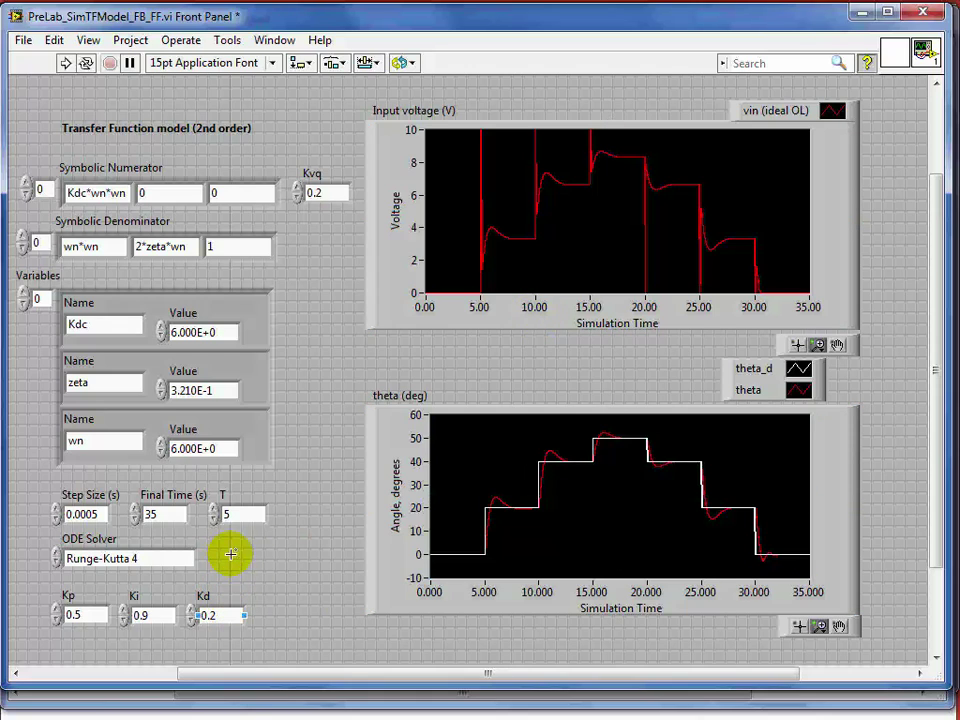
{"action": "left_click", "coordinate": [405, 597]}
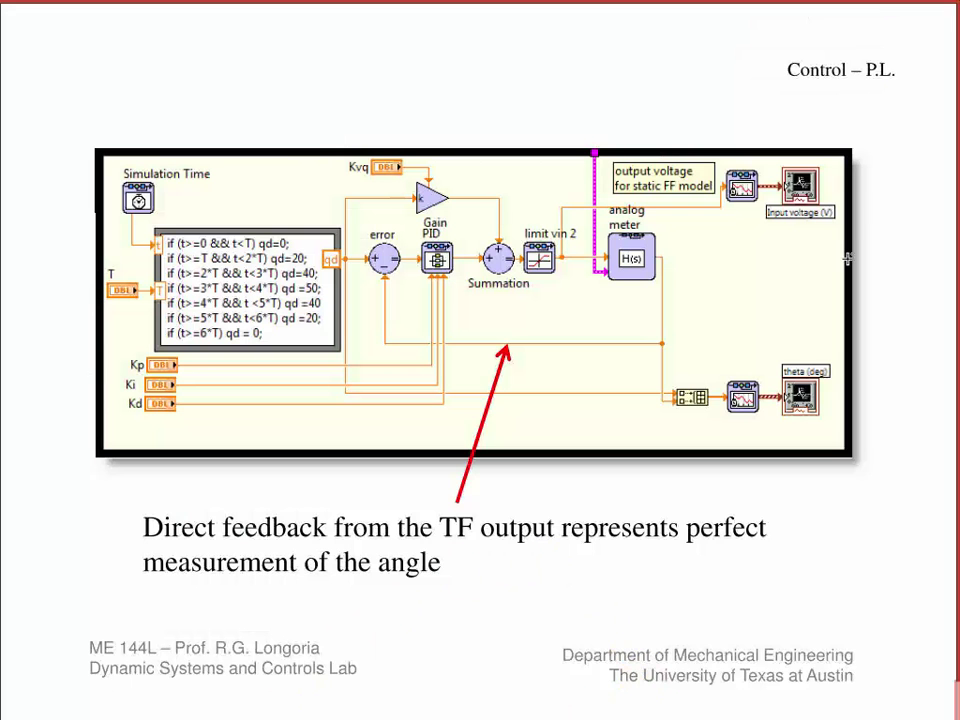
{"action": "key", "text": "Right"}
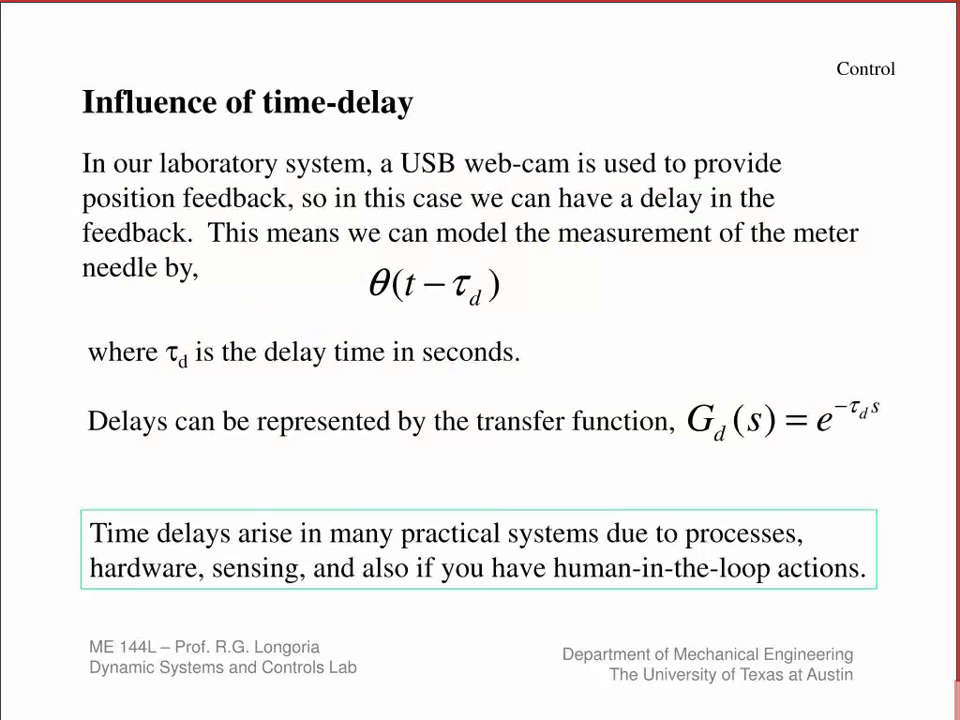